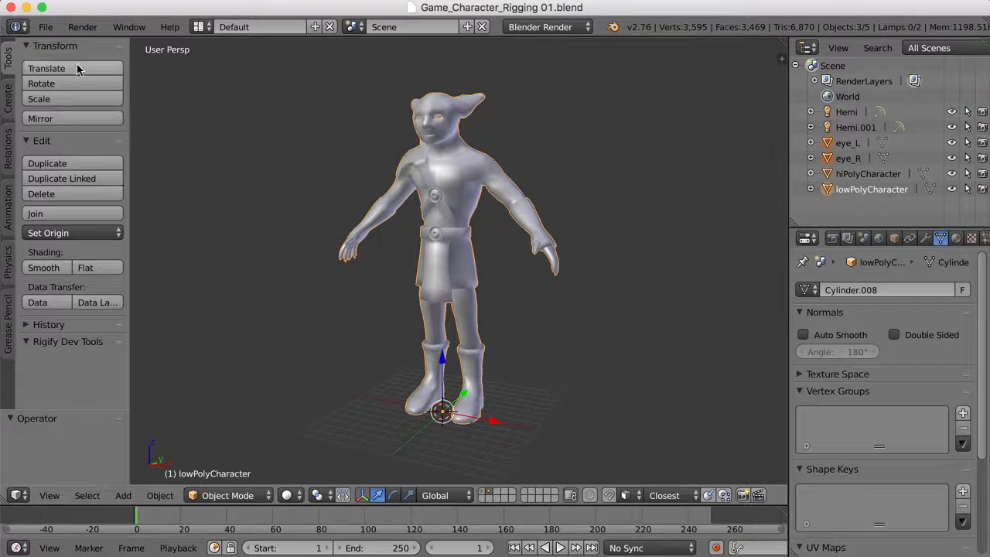
# - Open the add-on section of the user preferences and search for "rigify"
pyautogui.click(44, 28)
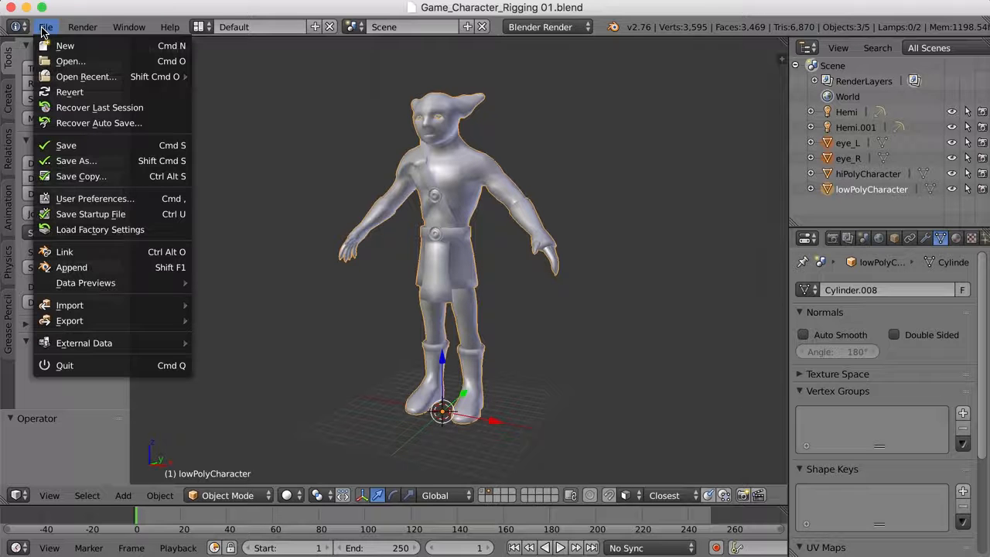
pyautogui.click(103, 200)
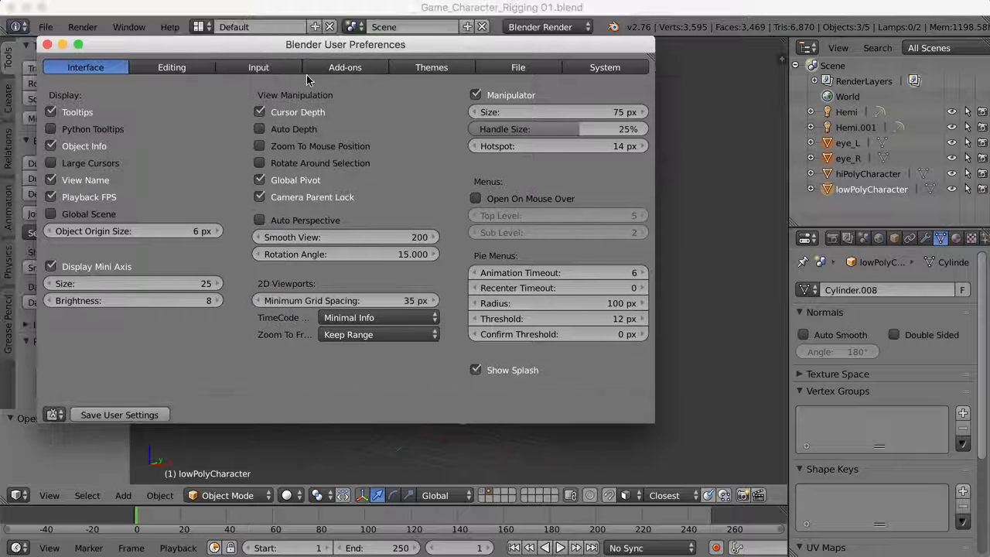
pyautogui.click(354, 69)
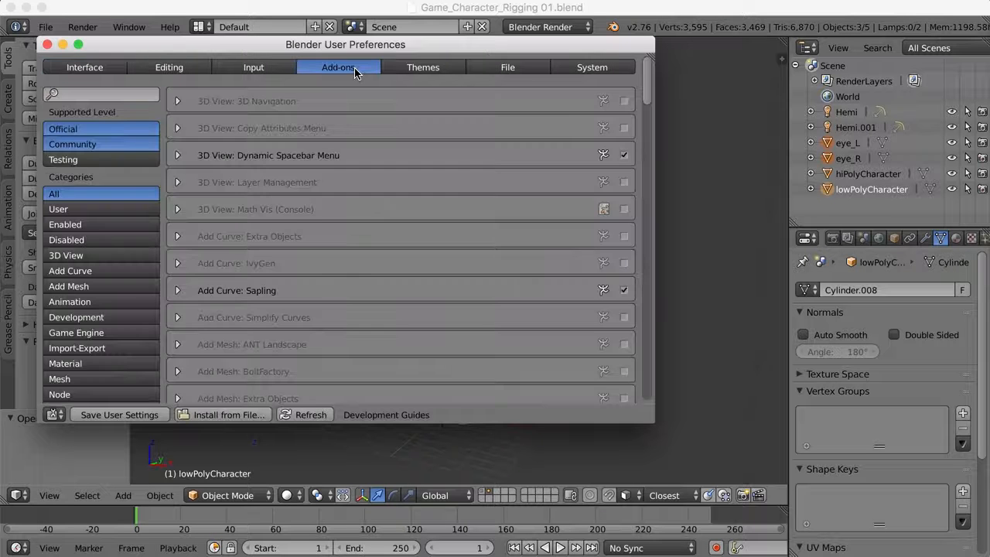
pyautogui.click(93, 96)
pyautogui.write('rigi')
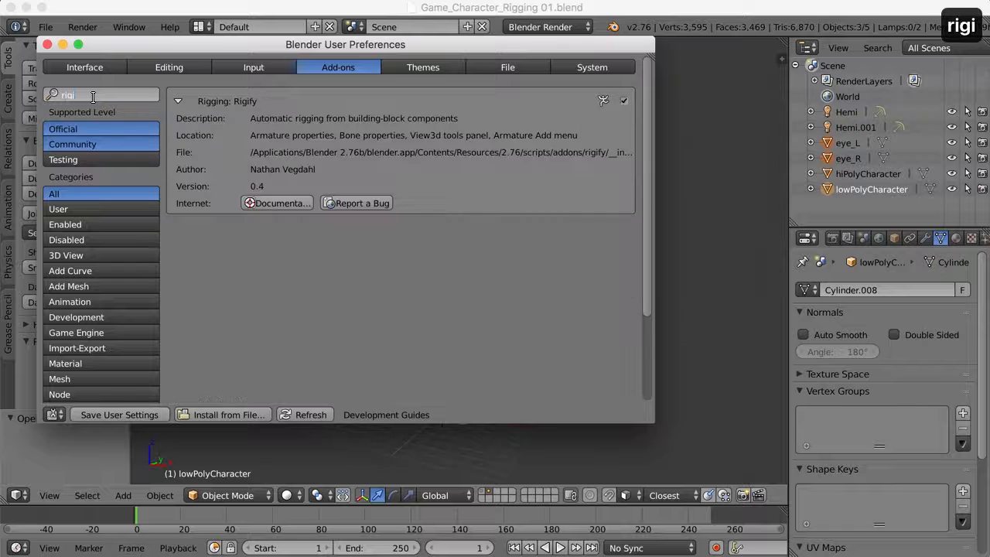
pyautogui.write('fy')
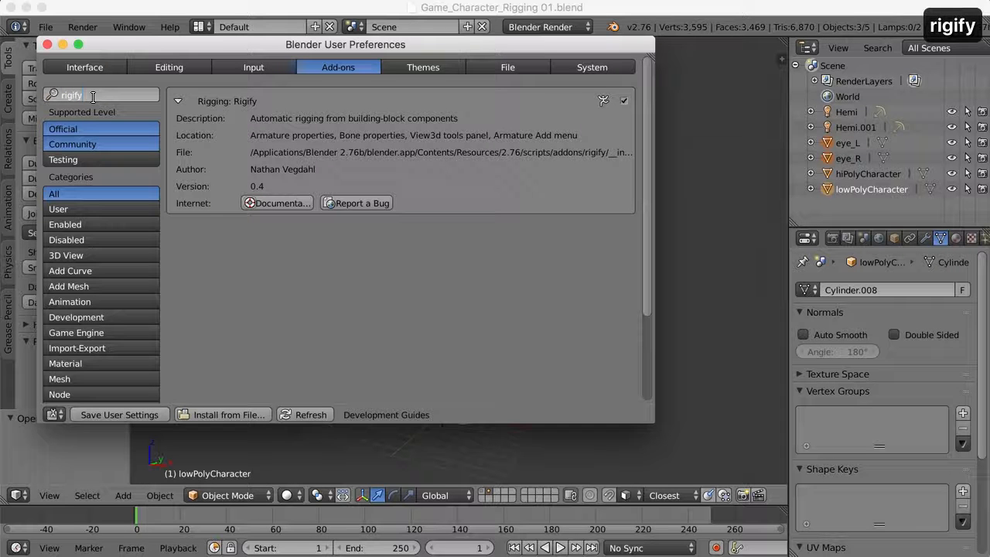
# - Review the Rigify add-on's details and enabled state, save the user settings, and close the preferences
pyautogui.click(178, 99)
pyautogui.click(177, 101)
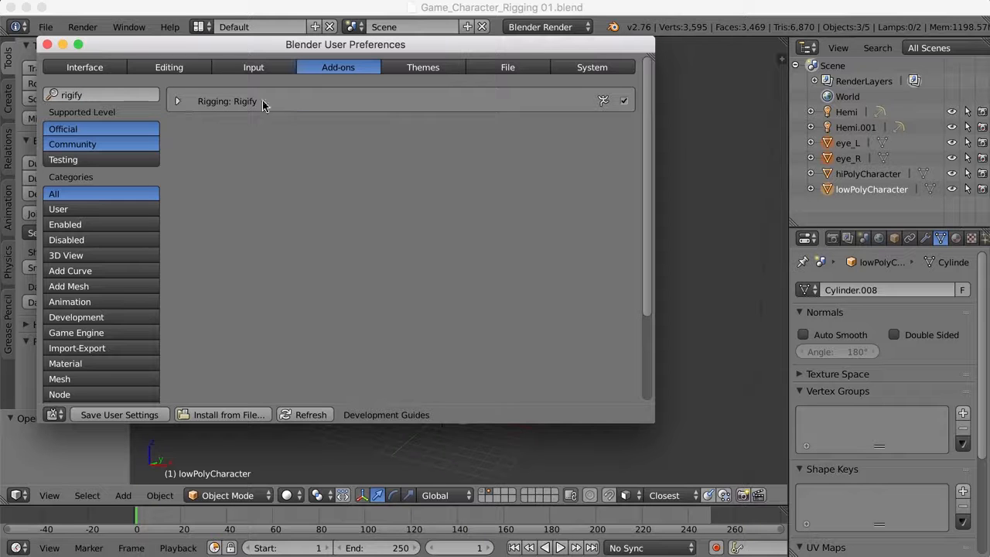
pyautogui.click(177, 101)
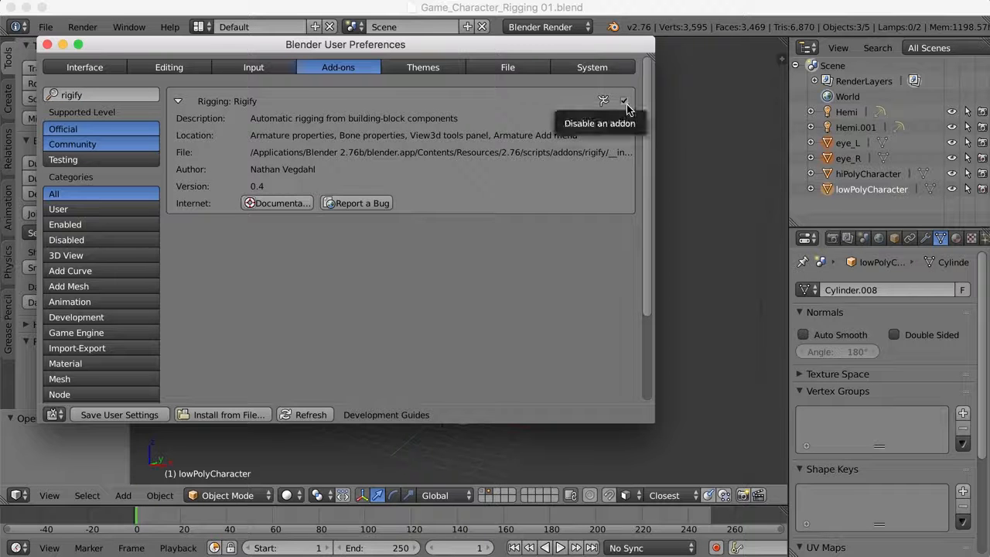
pyautogui.click(107, 417)
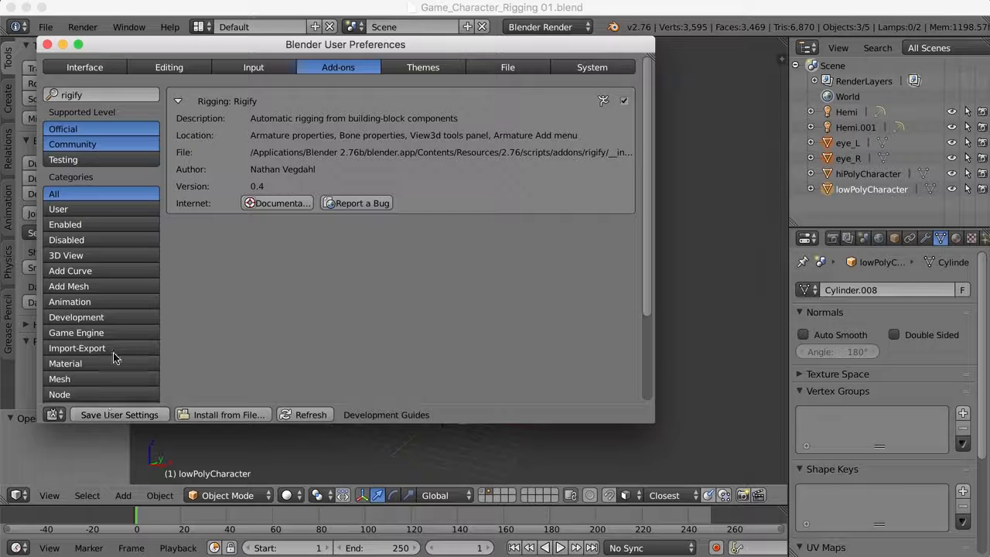
pyautogui.click(48, 44)
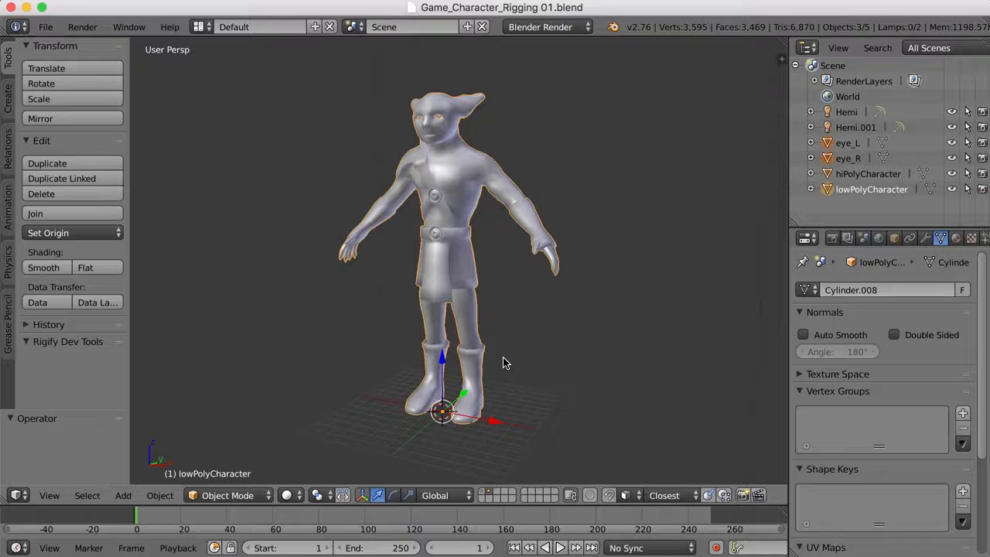
# - Display the transform properties of the selected lowPolyCharacter and examine its location, rotation and scale
pyautogui.moveTo(519, 360)
pyautogui.mouseDown(button='middle')
pyautogui.moveTo(533, 356)
pyautogui.moveTo(520, 367)
pyautogui.mouseUp(button='middle')
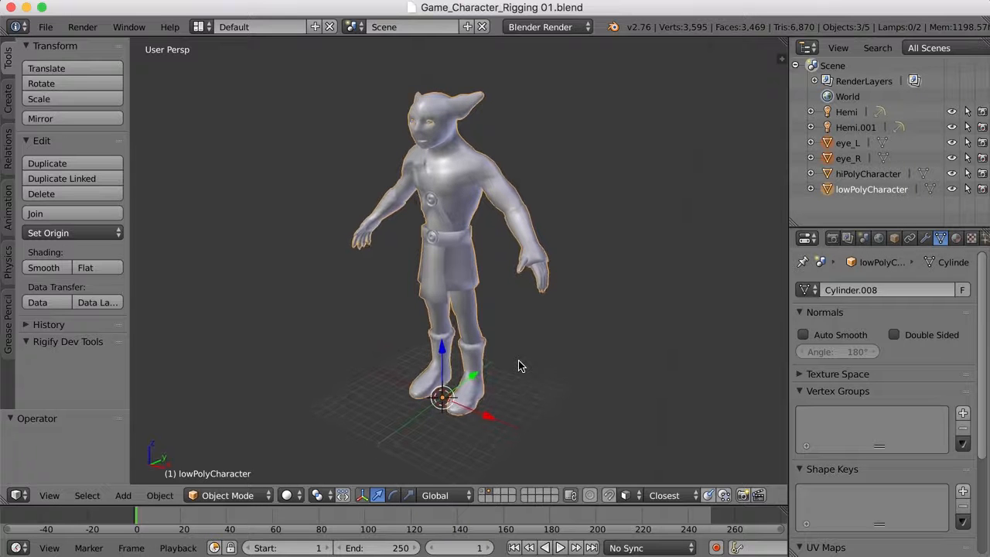
pyautogui.press('n')
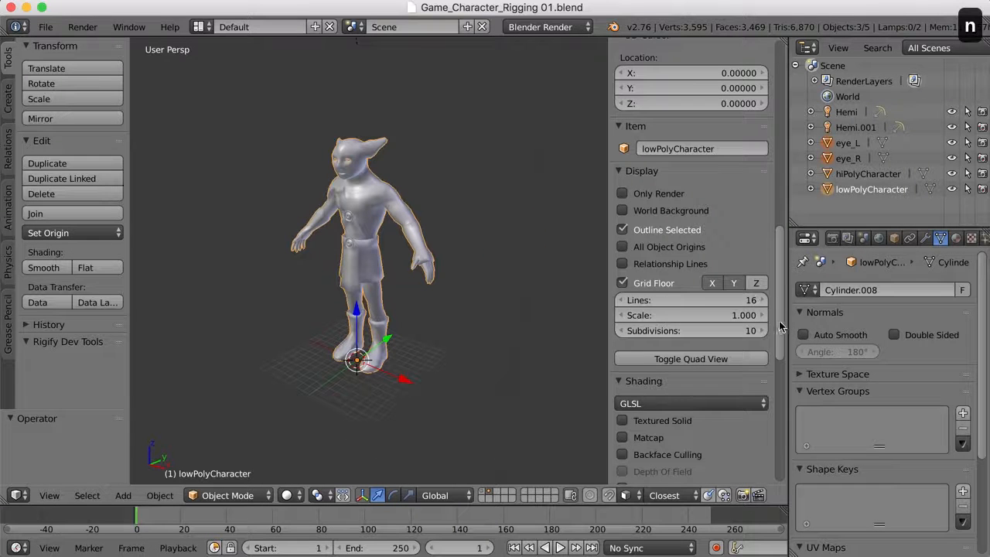
pyautogui.moveTo(780, 317); pyautogui.dragTo(782, 60)
pyautogui.moveTo(551, 251); pyautogui.dragTo(516, 254, button='middle')
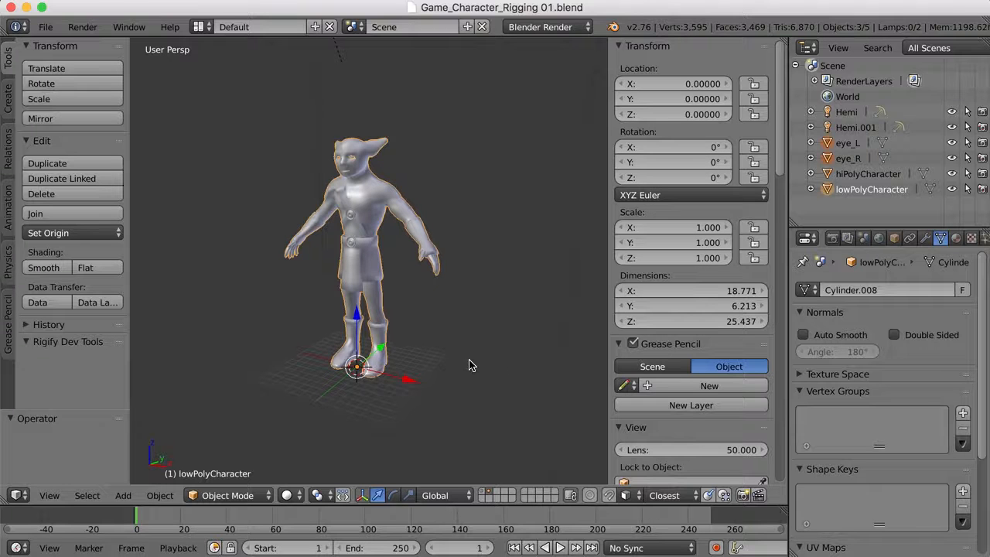
pyautogui.scroll(5, 472, 360)
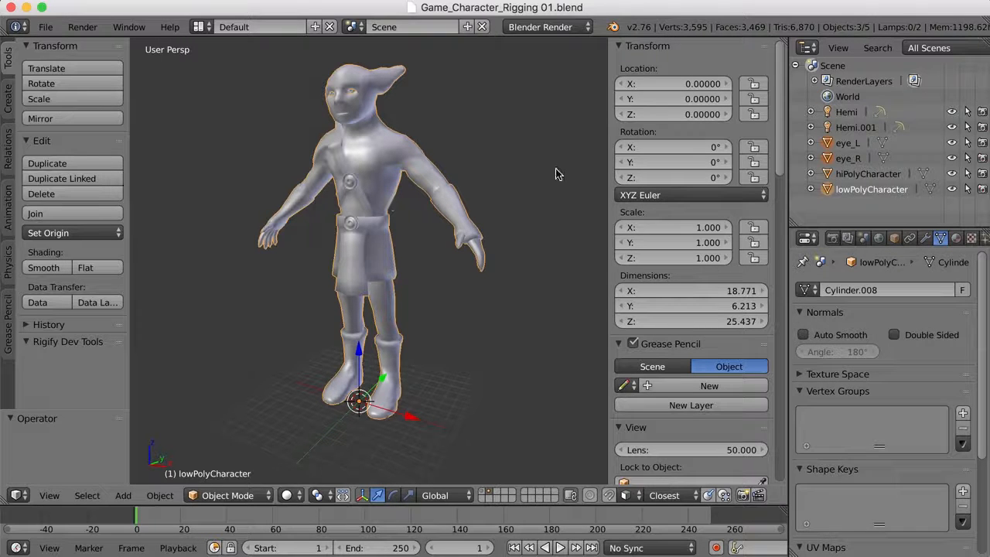
# - Apply rotation and scale to the selected character and eyes, and check the transforms of eye_R and eye_L
pyautogui.hotkey('ctrl', 'a')
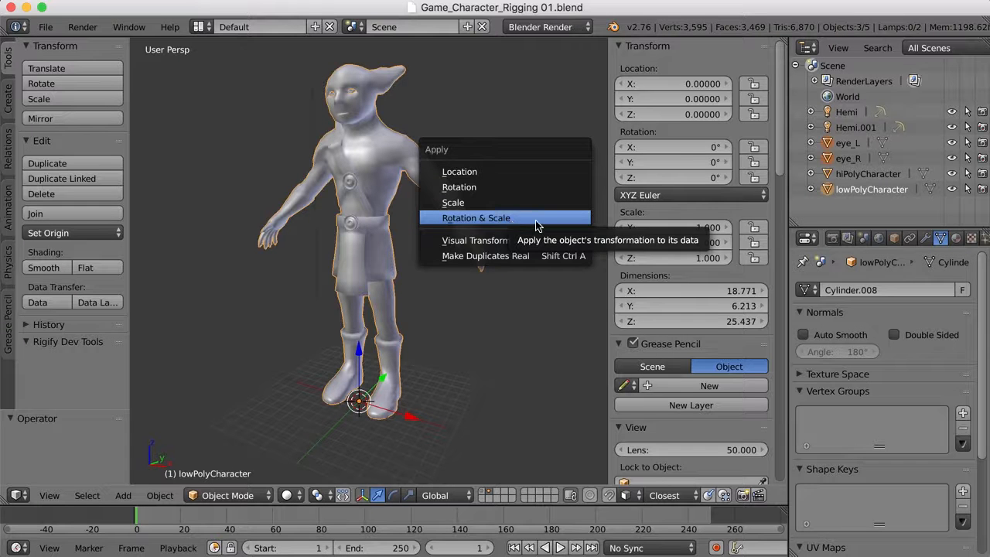
pyautogui.click(511, 222)
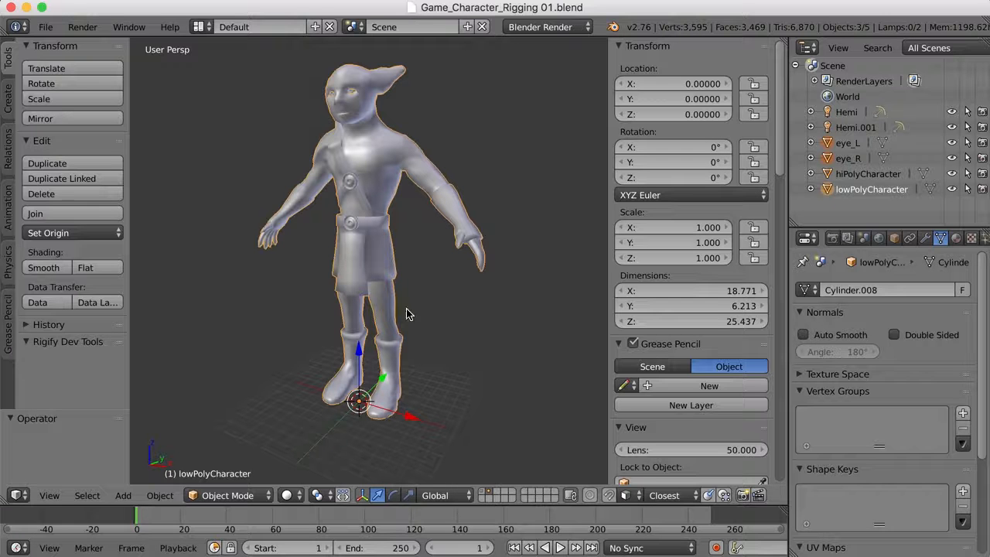
pyautogui.click(848, 161)
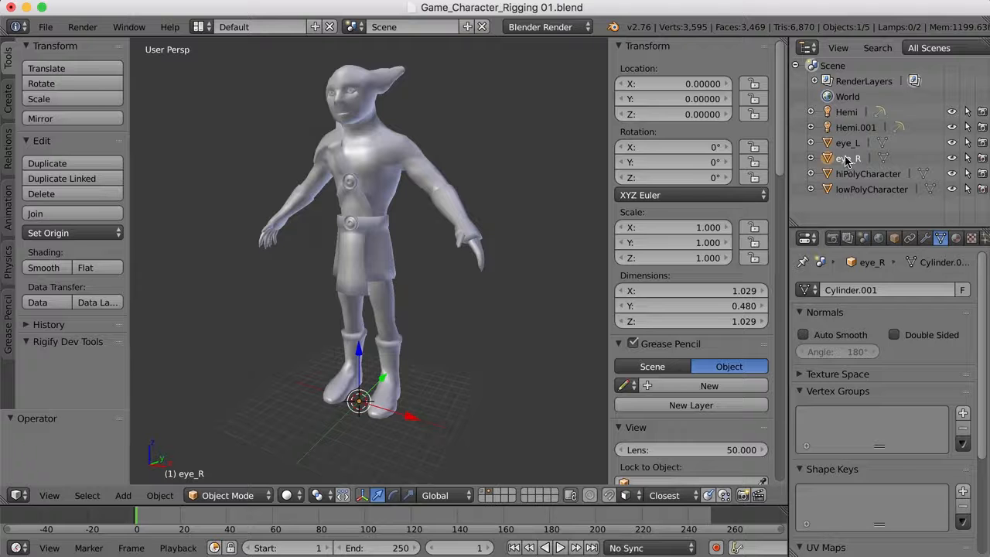
pyautogui.click(852, 147)
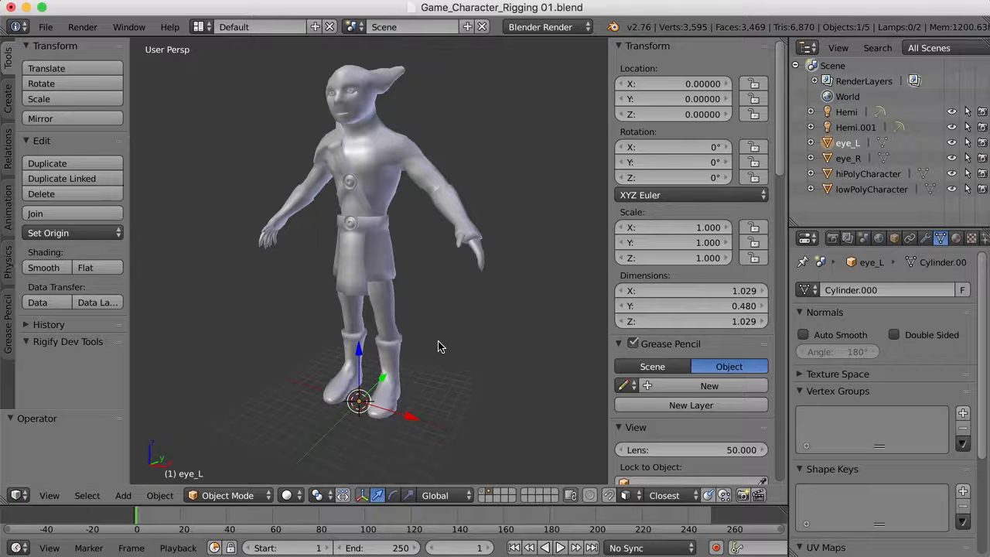
# - Add a default single-bone armature at the origin, inspect it between the character's feet, and undo the addition
pyautogui.click(8, 99)
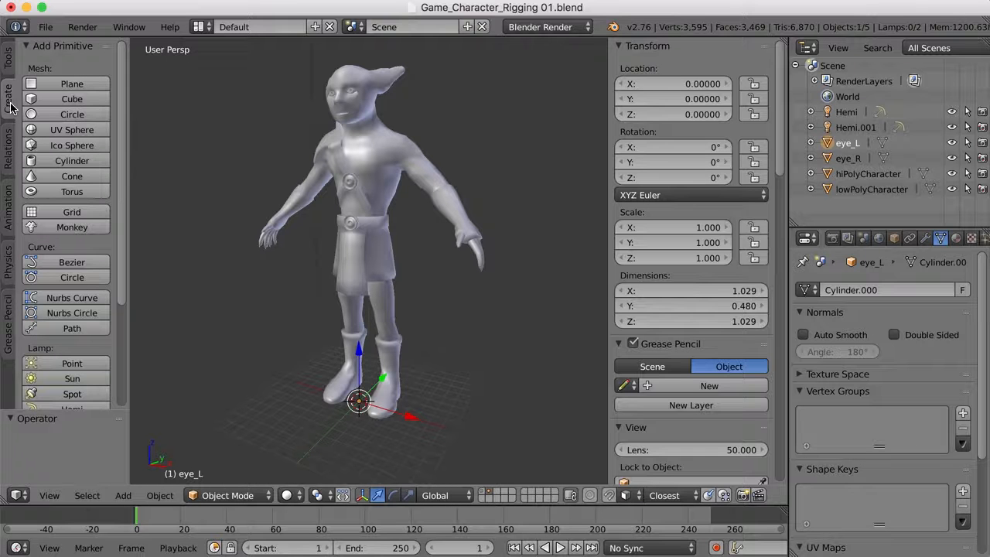
pyautogui.moveTo(123, 164); pyautogui.dragTo(143, 350)
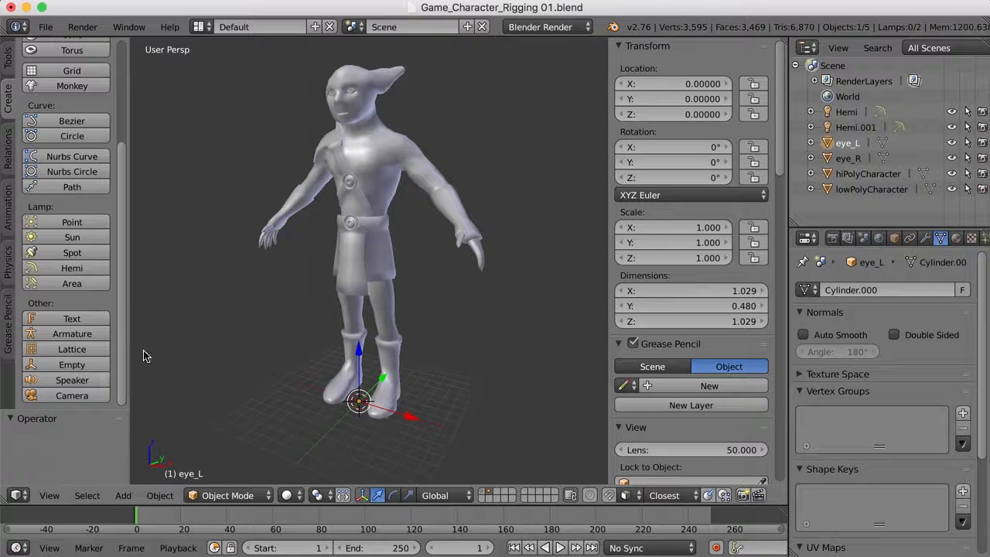
pyautogui.click(72, 334)
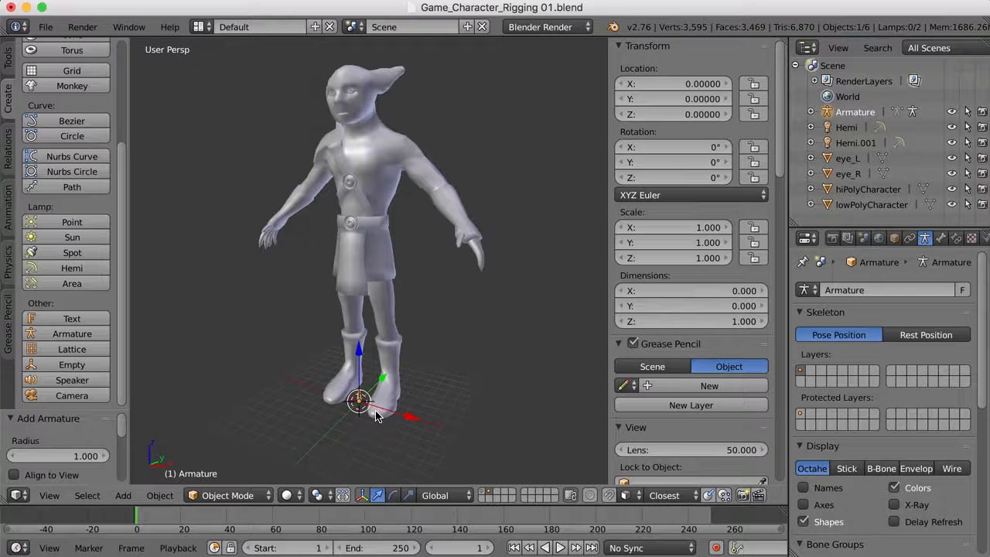
pyautogui.press('KP_Decimal')
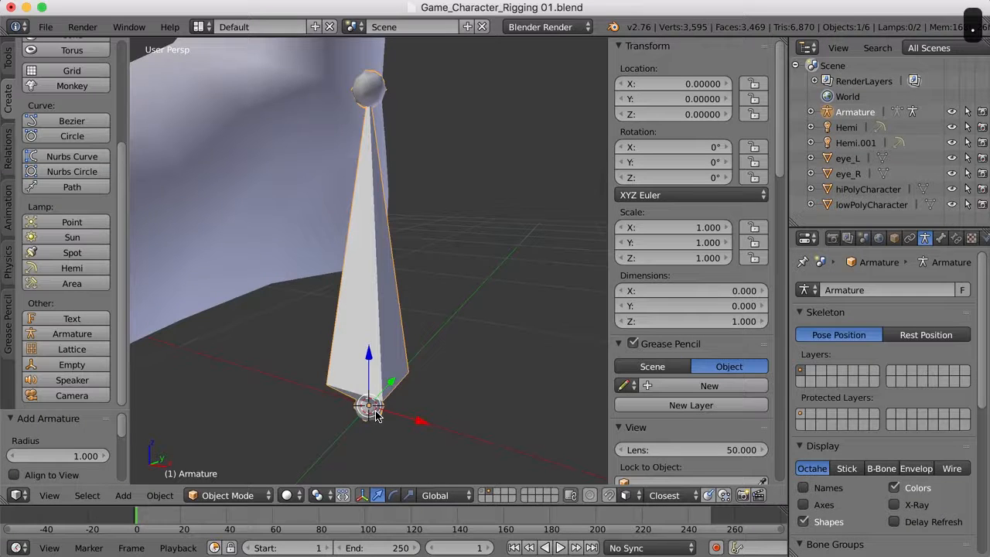
pyautogui.scroll(-5, 413, 400)
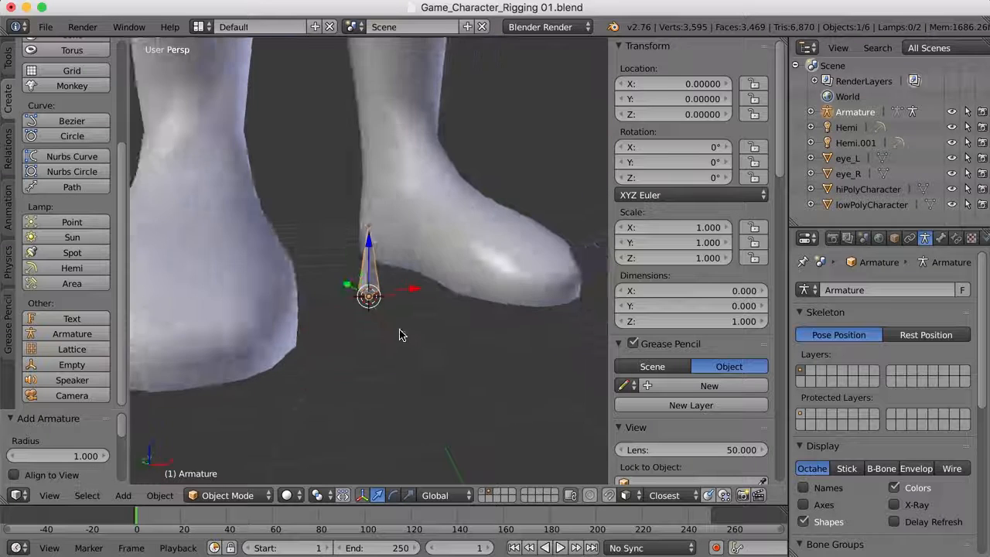
pyautogui.moveTo(396, 335); pyautogui.dragTo(334, 345, button='middle')
pyautogui.scroll(-3, 385, 344)
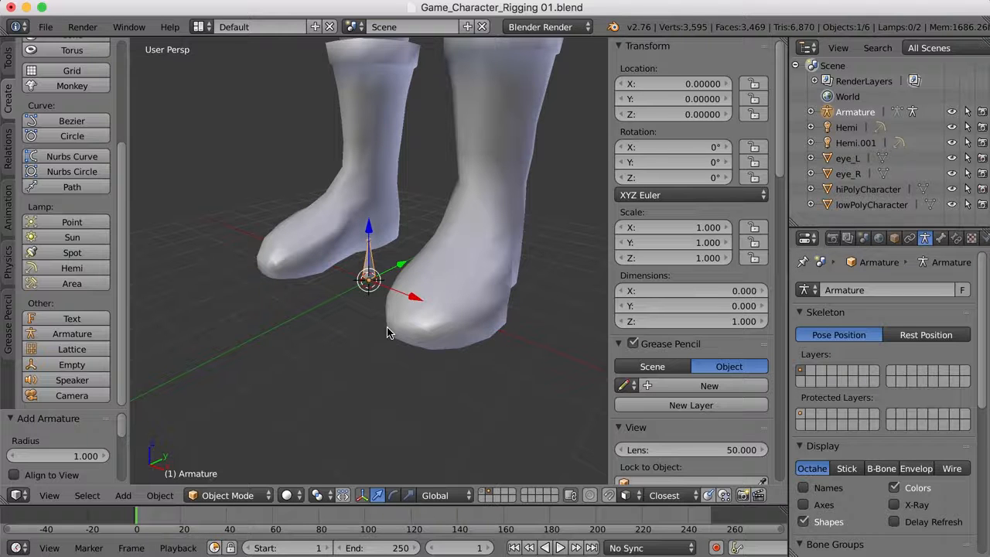
pyautogui.press('super+z')
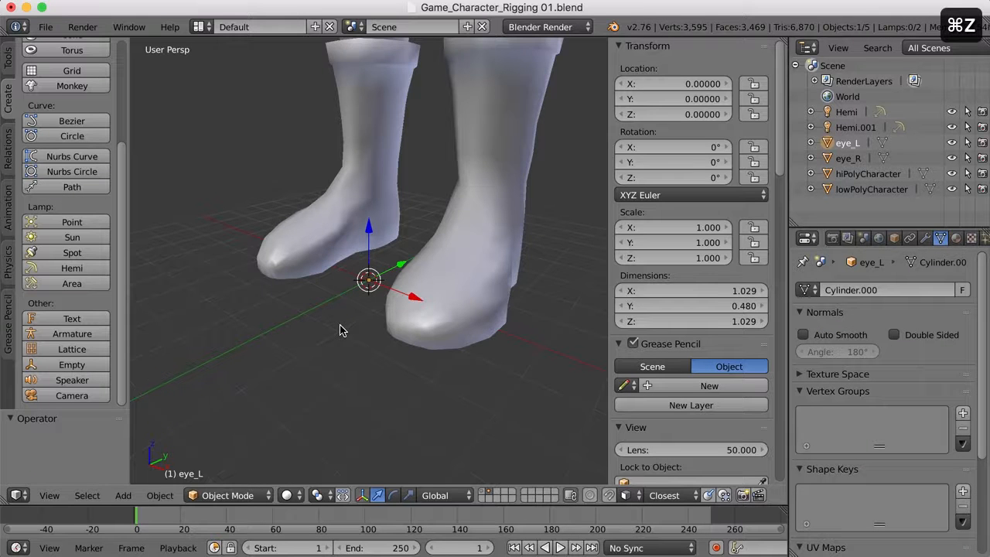
# - Add a Human (Meta-Rig) armature at the origin and inspect its bones between the character's feet
pyautogui.scroll(-3, 341, 330)
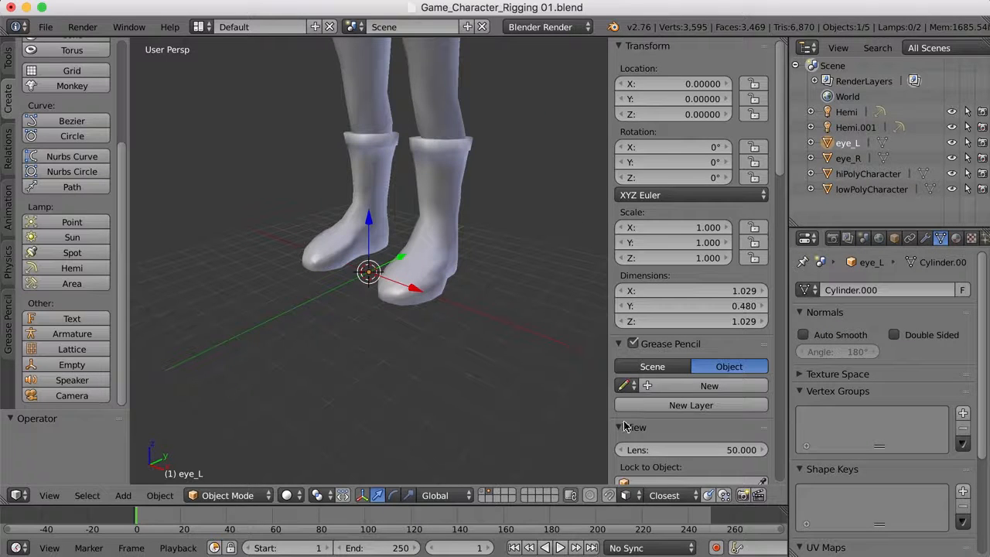
pyautogui.scroll(-3, 457, 280)
pyautogui.scroll(-5, 447, 361)
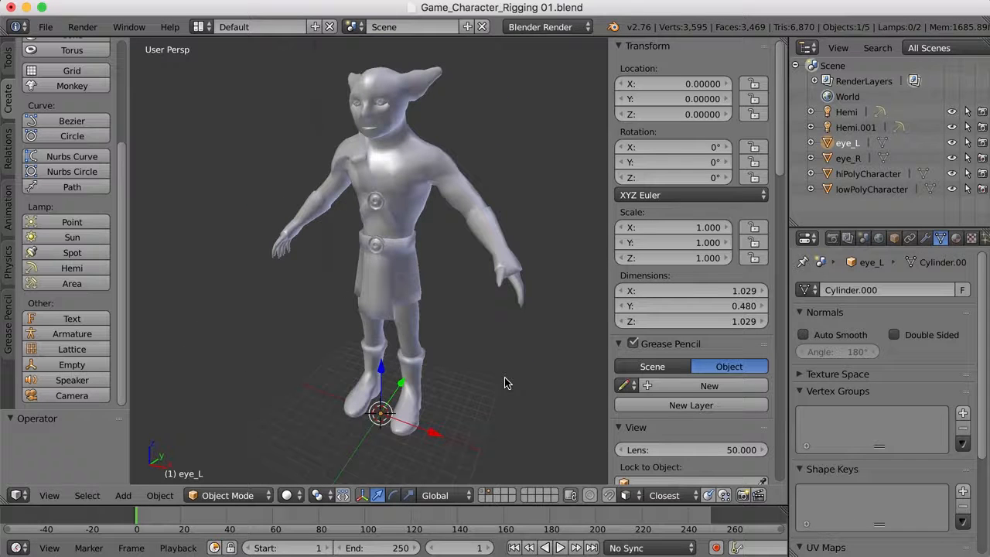
pyautogui.hotkey('shift', 'a')
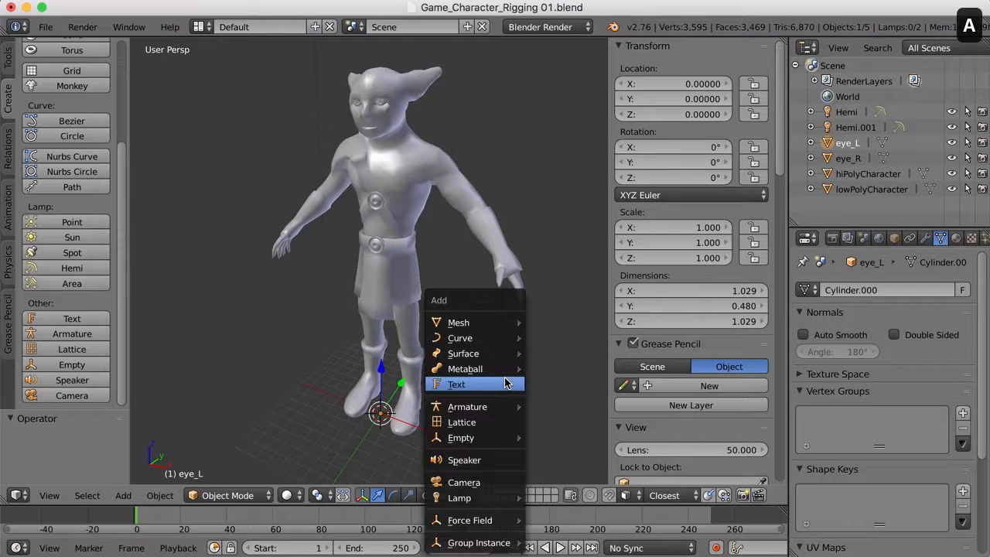
pyautogui.moveTo(495, 412)
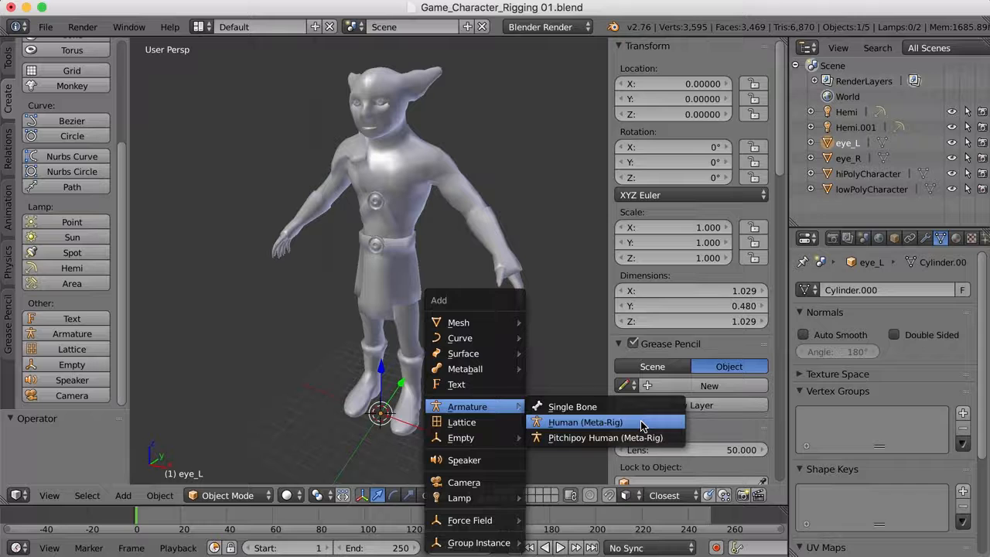
pyautogui.click(640, 425)
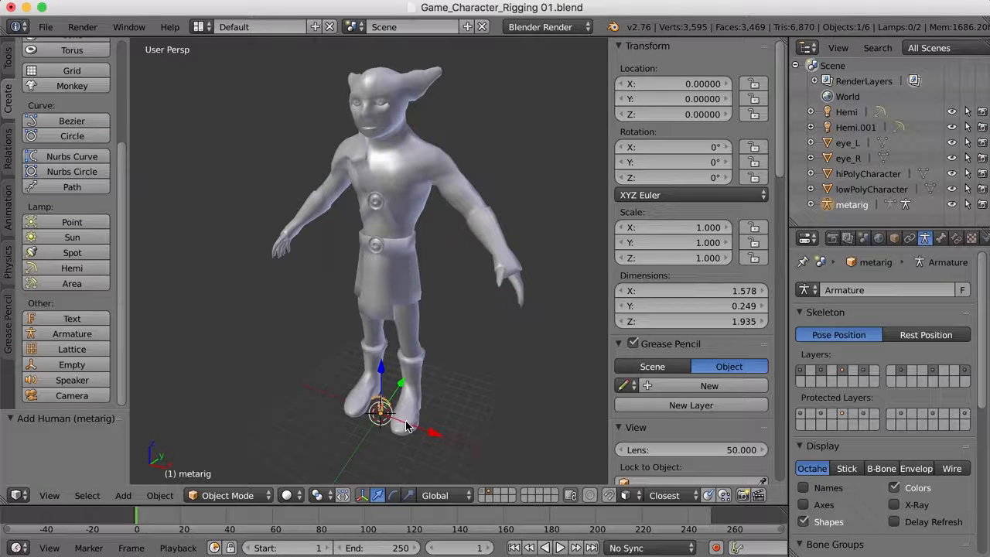
pyautogui.moveTo(470, 422); pyautogui.dragTo(475, 387, button='middle')
pyautogui.scroll(6, 464, 386)
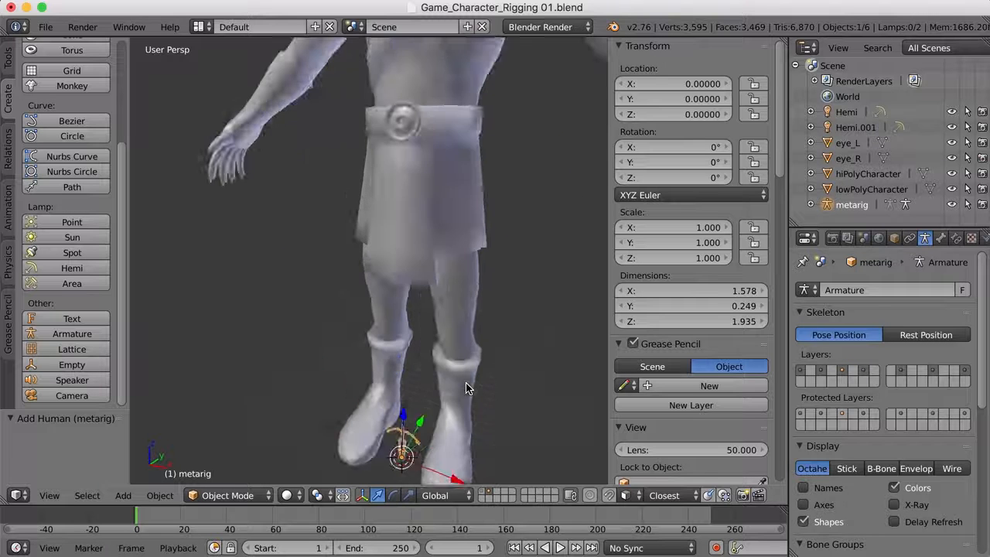
pyautogui.scroll(5, 374, 359)
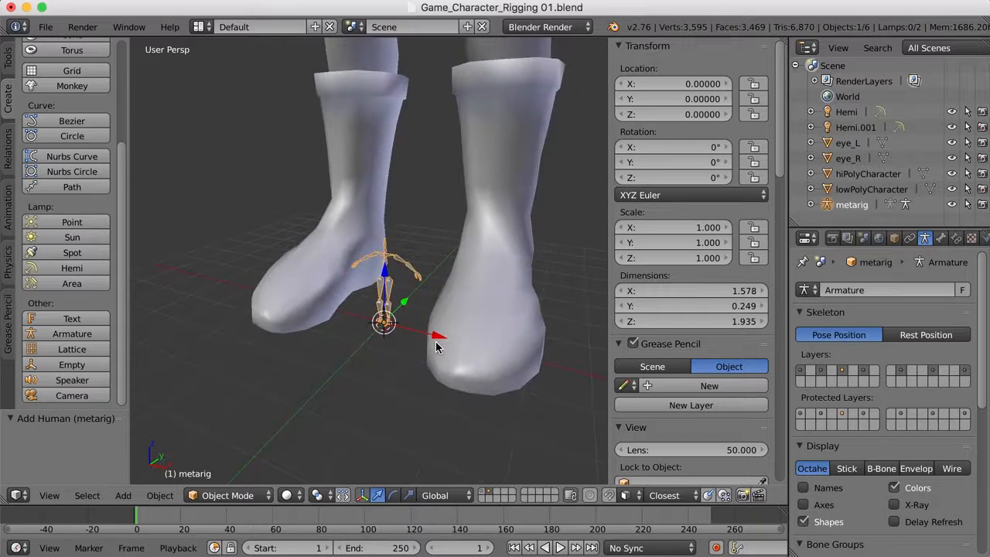
pyautogui.moveTo(355, 381); pyautogui.dragTo(396, 373, button='middle')
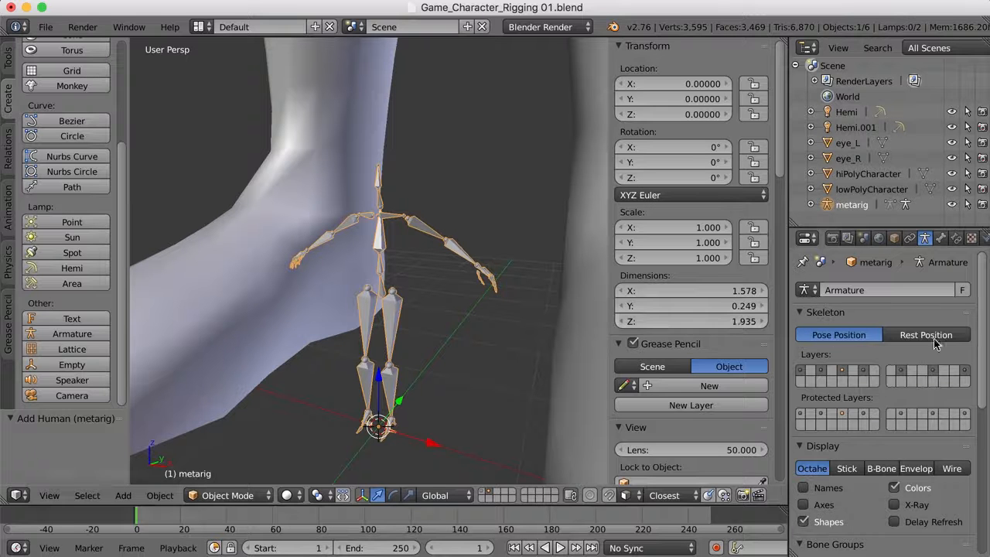
# - Set the scene's measurement units to Metric
pyautogui.click(880, 239)
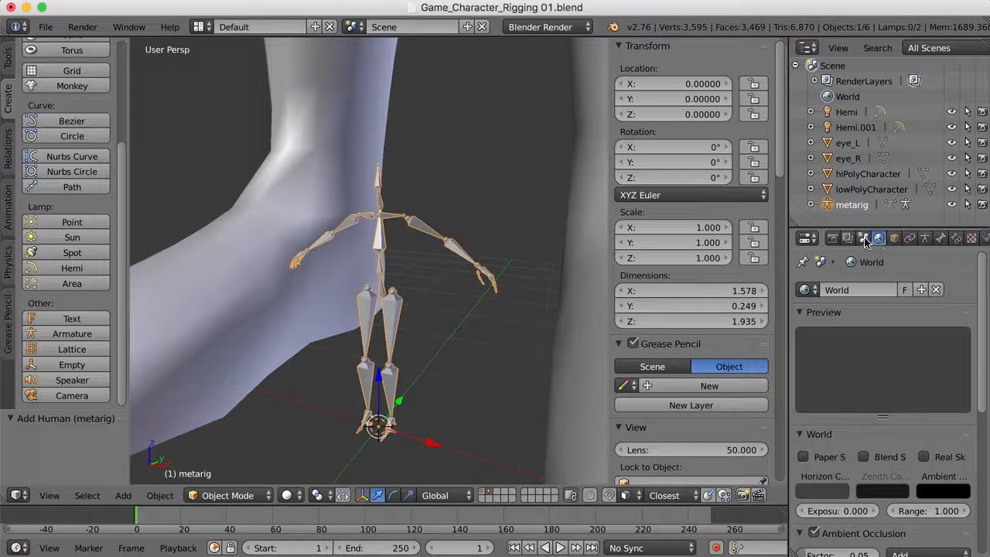
pyautogui.click(863, 239)
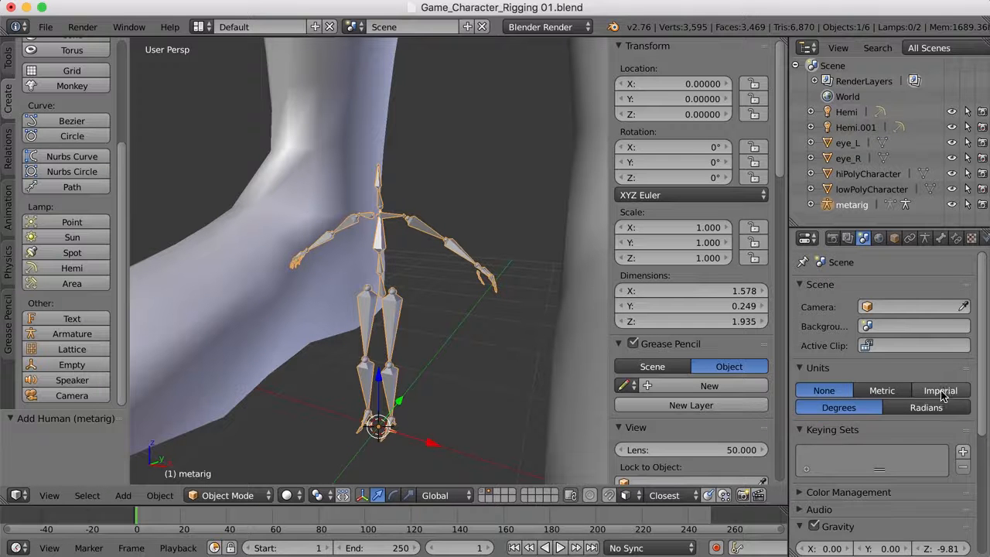
pyautogui.click(882, 391)
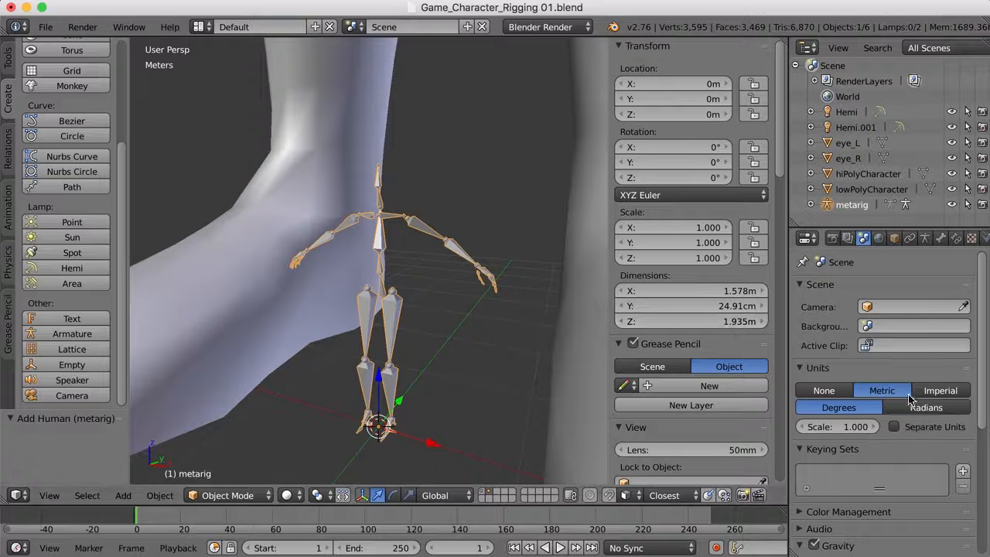
# - Try the scene's measurement units in Imperial and Metric, and set them to None
pyautogui.click(932, 392)
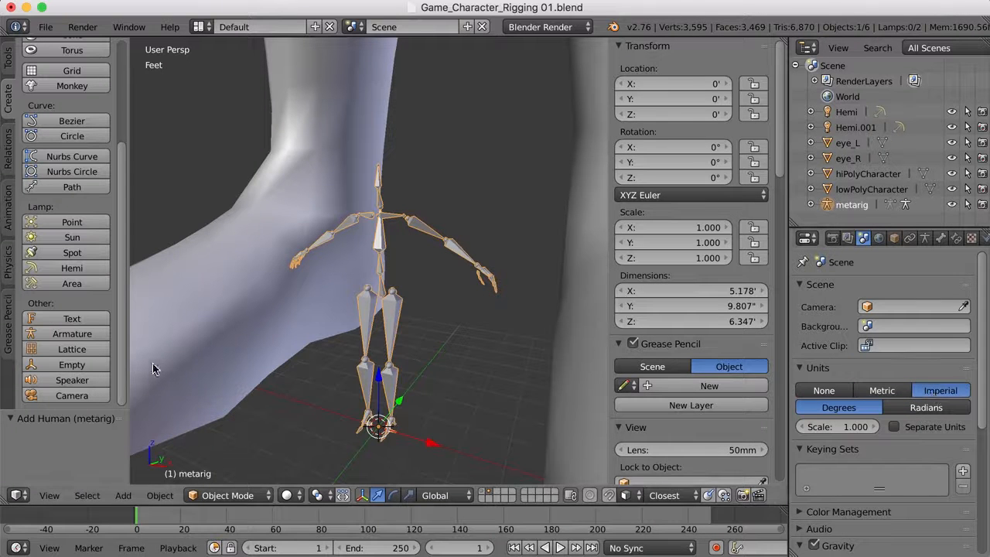
pyautogui.scroll(-3, 460, 390)
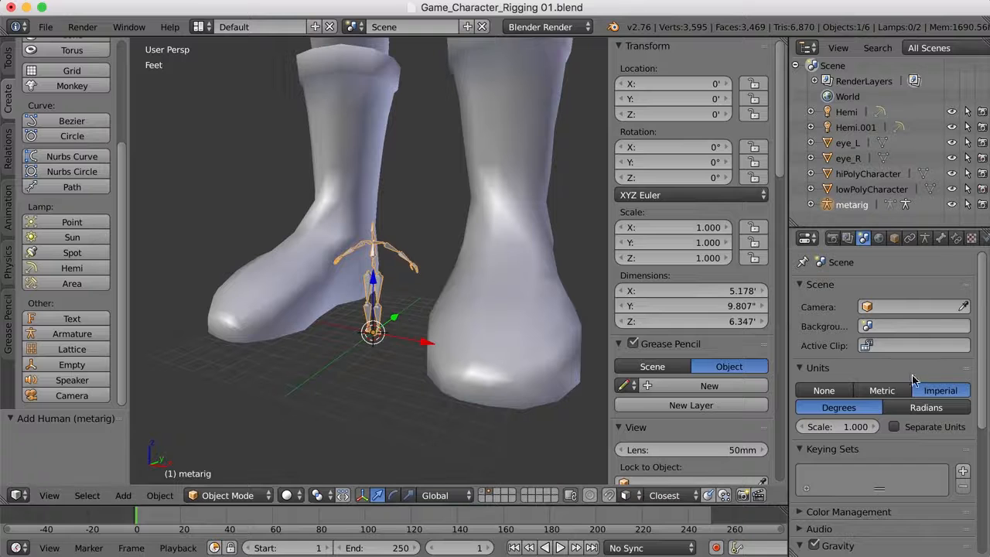
pyautogui.click(884, 393)
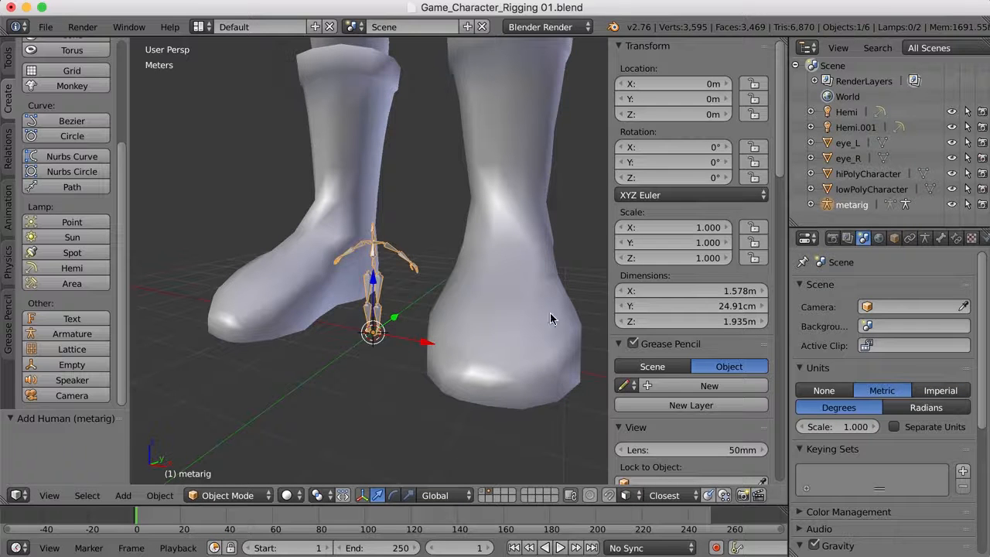
pyautogui.scroll(4, 367, 323)
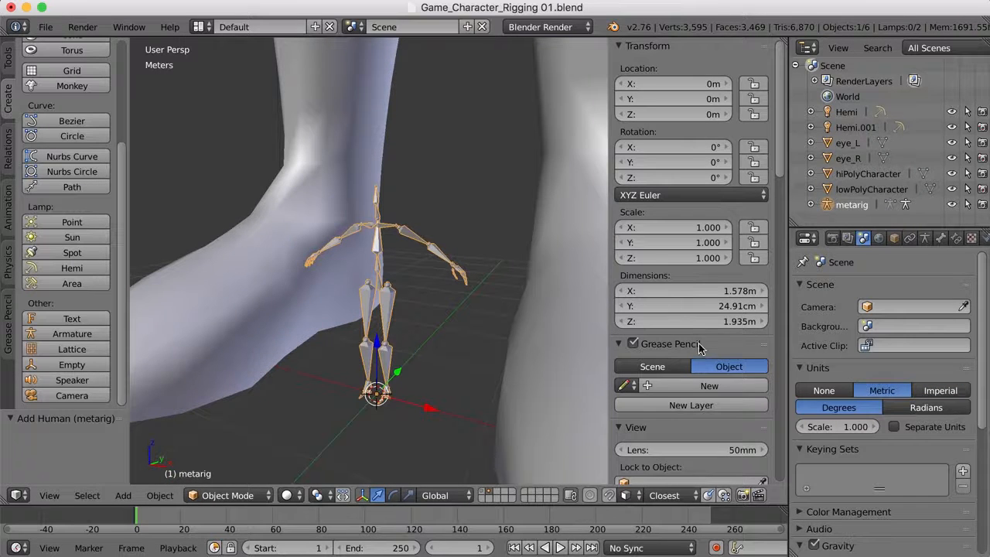
pyautogui.click(831, 396)
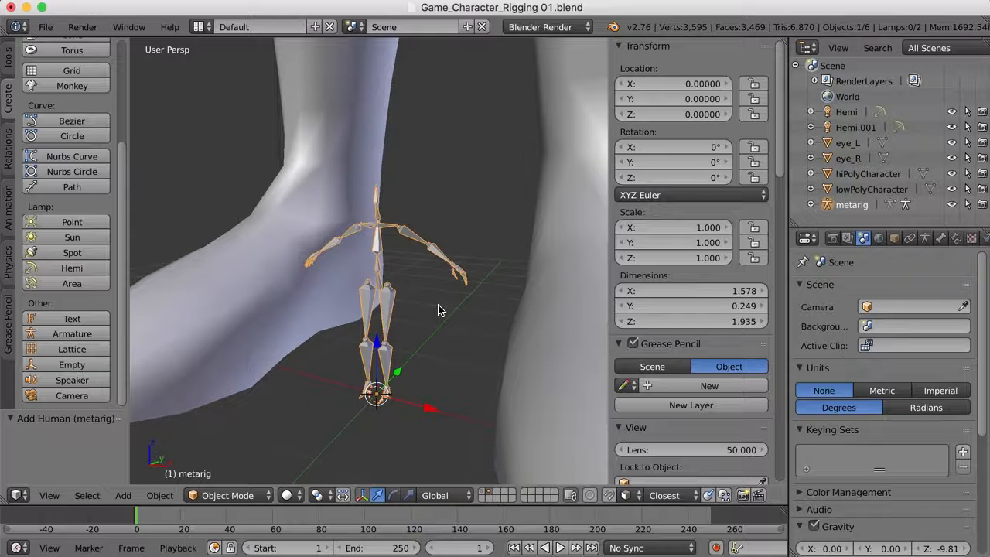
# - Scale lowPolyCharacter, eye_R and eye_L together down to about 0.079 around the 3D Cursor pivot point
pyautogui.scroll(-8, 438, 309)
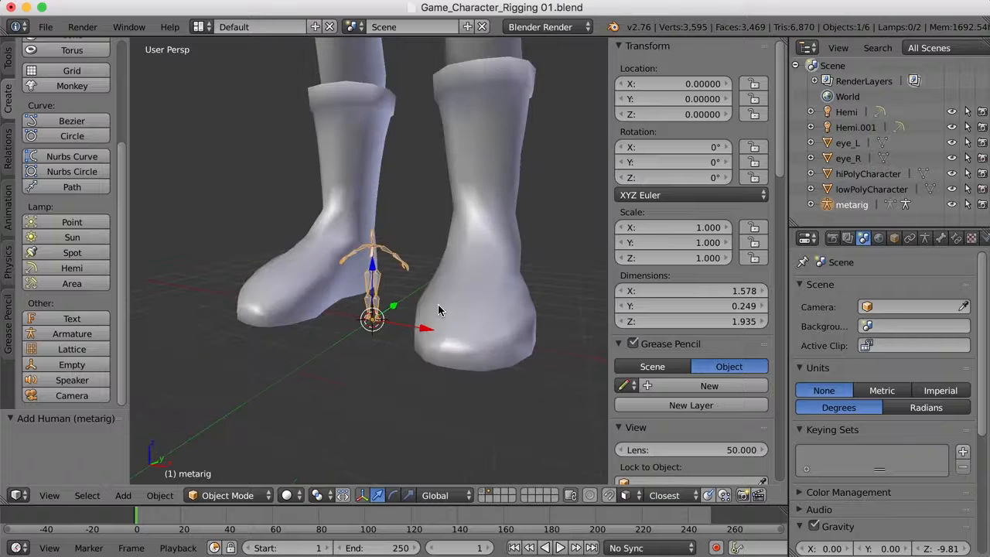
pyautogui.keyDown('shift'); pyautogui.moveTo(526, 164); pyautogui.dragTo(526, 321, button='middle'); pyautogui.keyUp('shift')
pyautogui.scroll(-1, 438, 283)
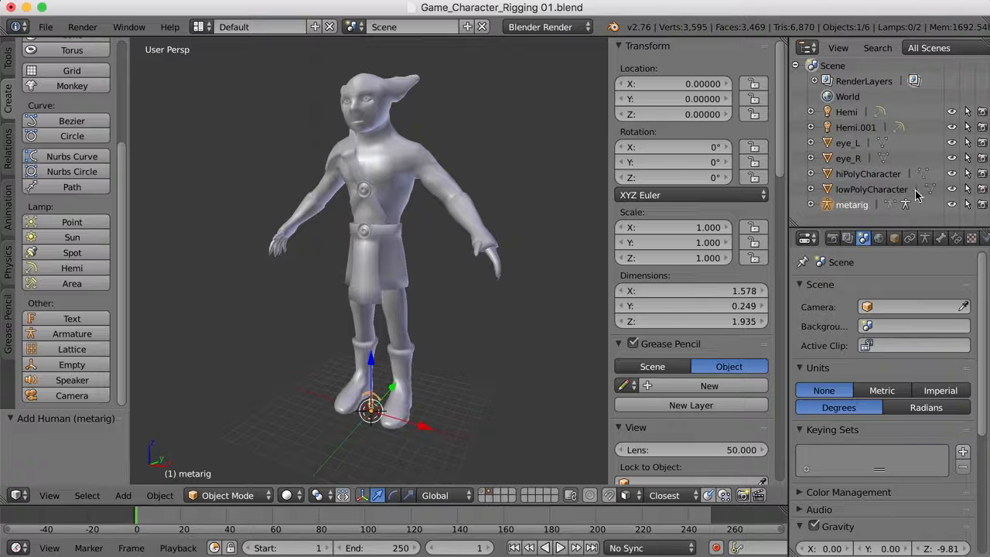
pyautogui.click(872, 189)
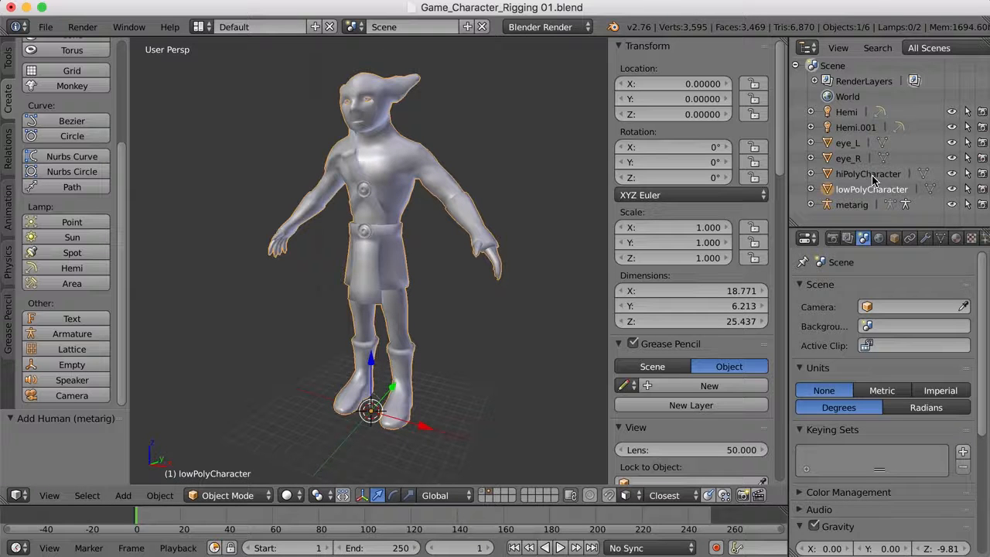
pyautogui.keyDown('ctrl'); pyautogui.click(850, 159); pyautogui.keyUp('ctrl')
pyautogui.keyDown('ctrl'); pyautogui.click(848, 144); pyautogui.keyUp('ctrl')
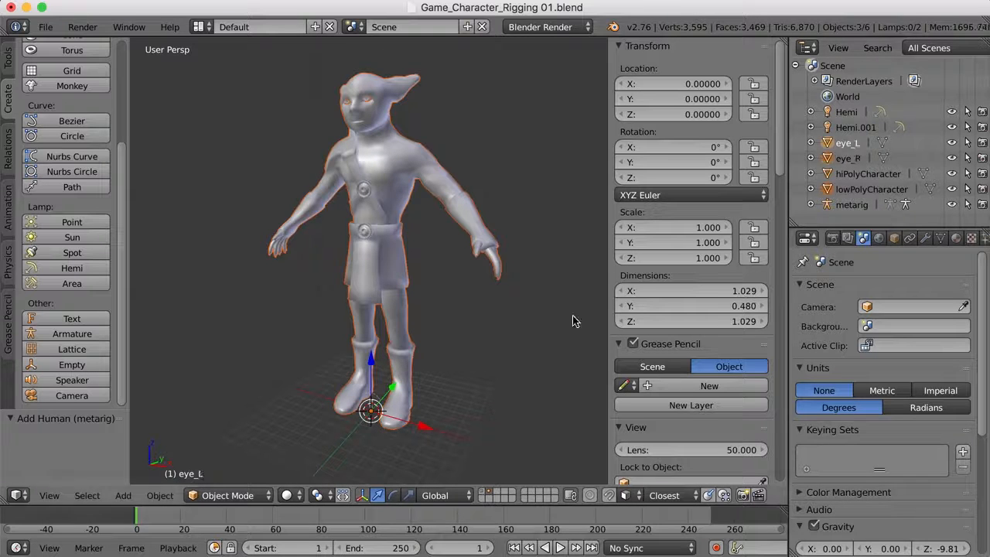
pyautogui.click(324, 496)
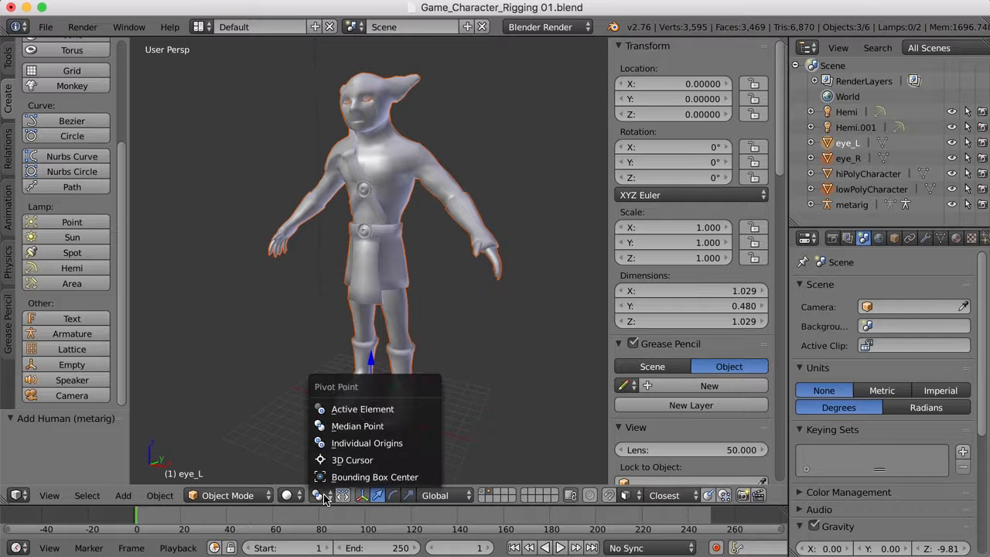
pyautogui.click(352, 460)
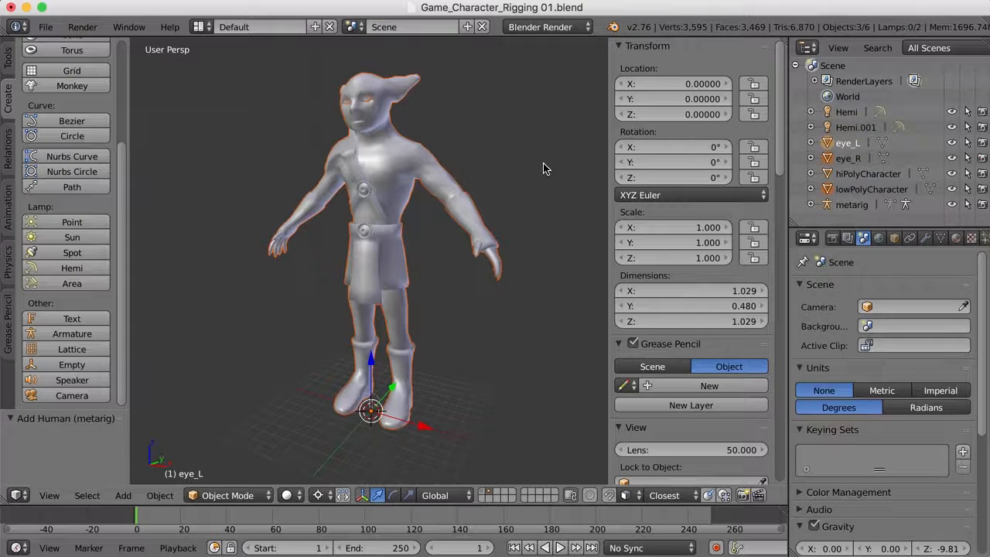
pyautogui.press('s')
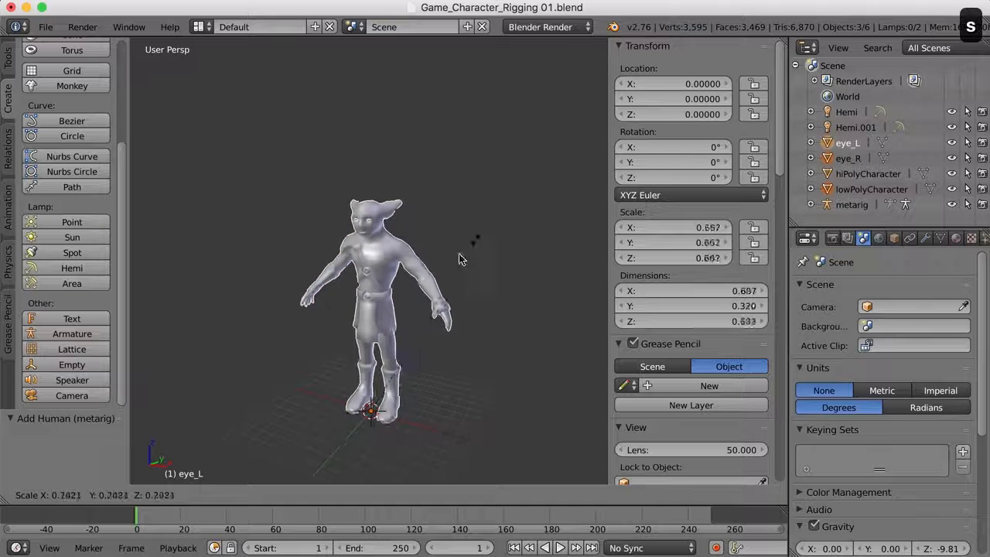
pyautogui.click(432, 402)
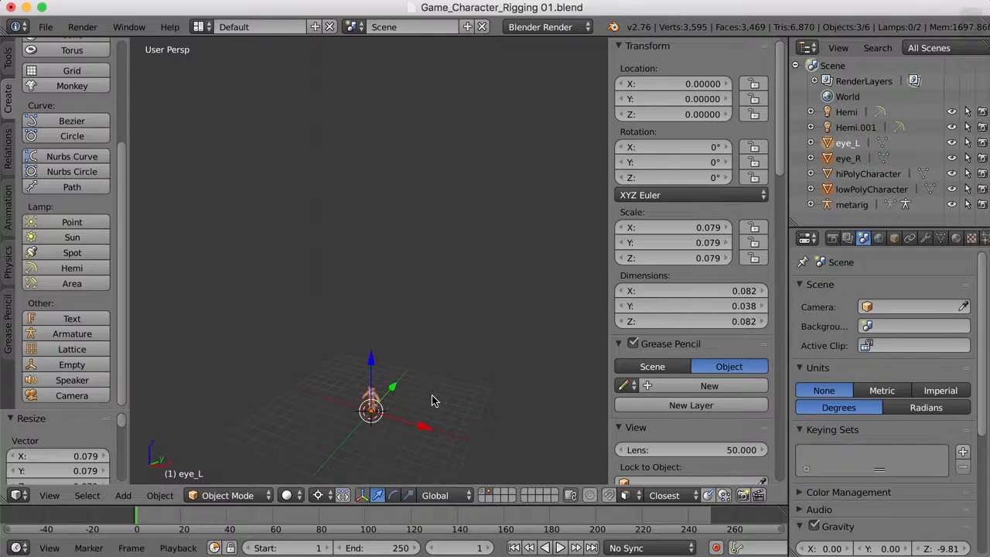
pyautogui.press('KP_Decimal')
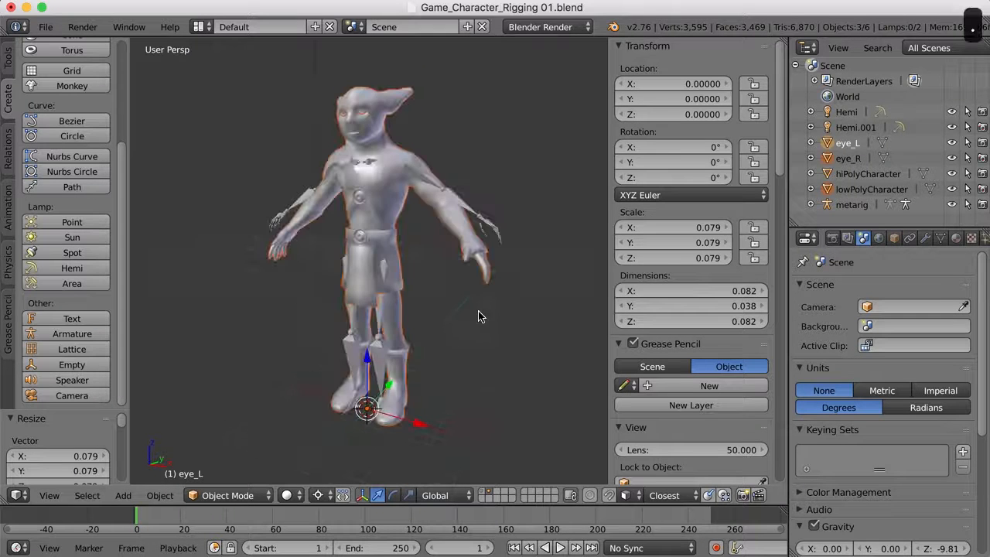
# - Fine-tune the scale of the character and eyes to about 0.076 in wireframe to match the metarig, and restore solid shading
pyautogui.press('z')
pyautogui.moveTo(546, 296); pyautogui.dragTo(496, 305, button='middle')
pyautogui.press('s')
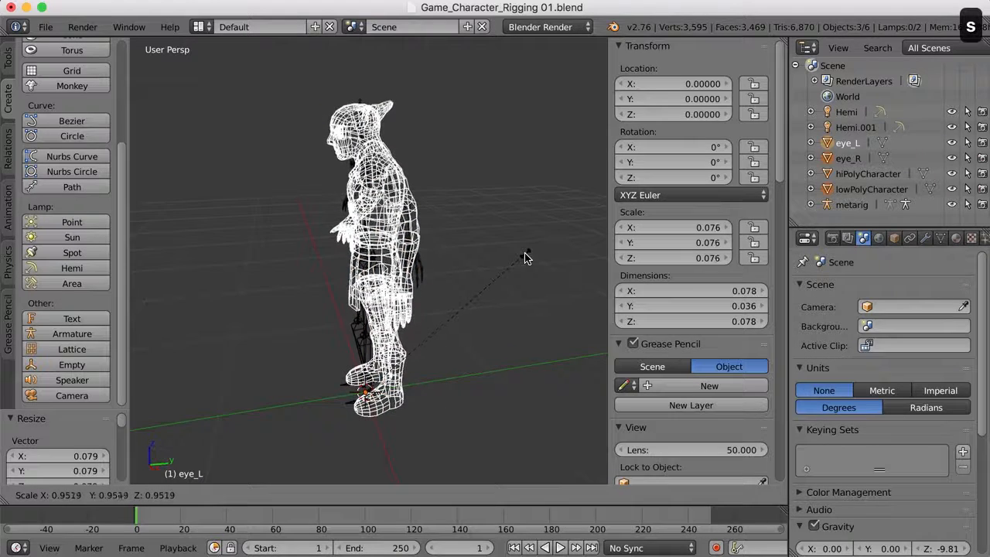
pyautogui.click(528, 254)
pyautogui.moveTo(471, 280); pyautogui.dragTo(528, 270, button='middle')
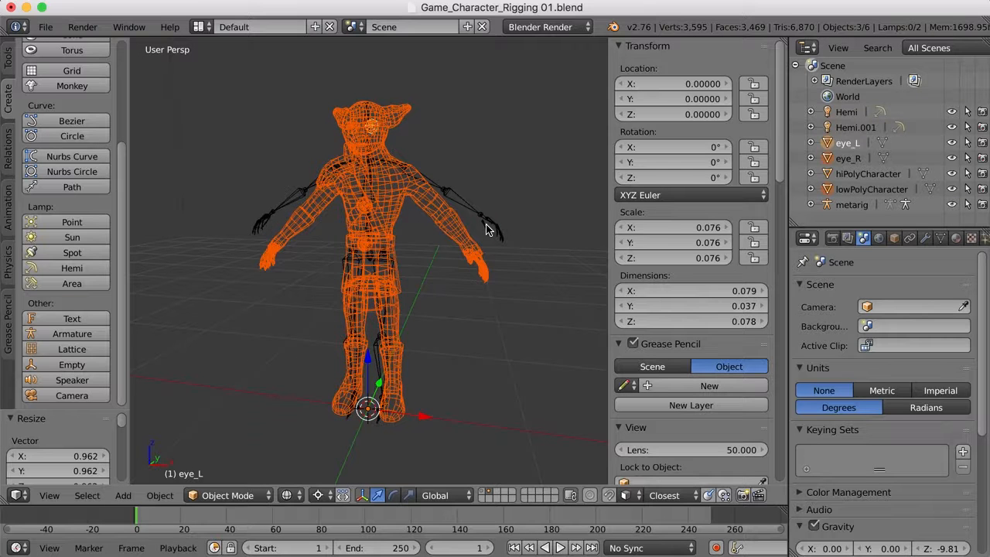
pyautogui.press('z')
# - Select the metarig and enable X-Ray display for it
pyautogui.rightClick(465, 209)
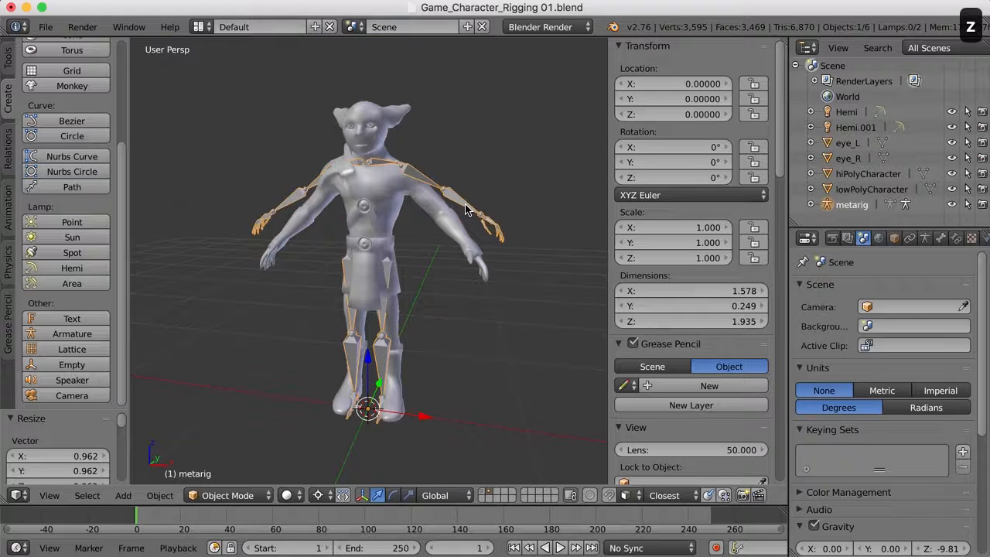
pyautogui.click(895, 239)
pyautogui.scroll(-5, 909, 321)
pyautogui.scroll(-2, 907, 324)
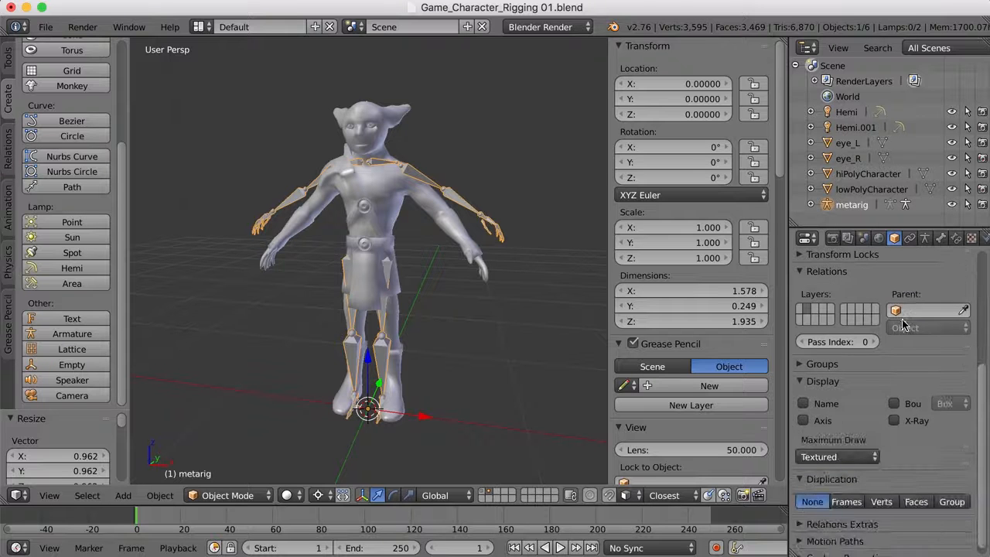
pyautogui.click(908, 419)
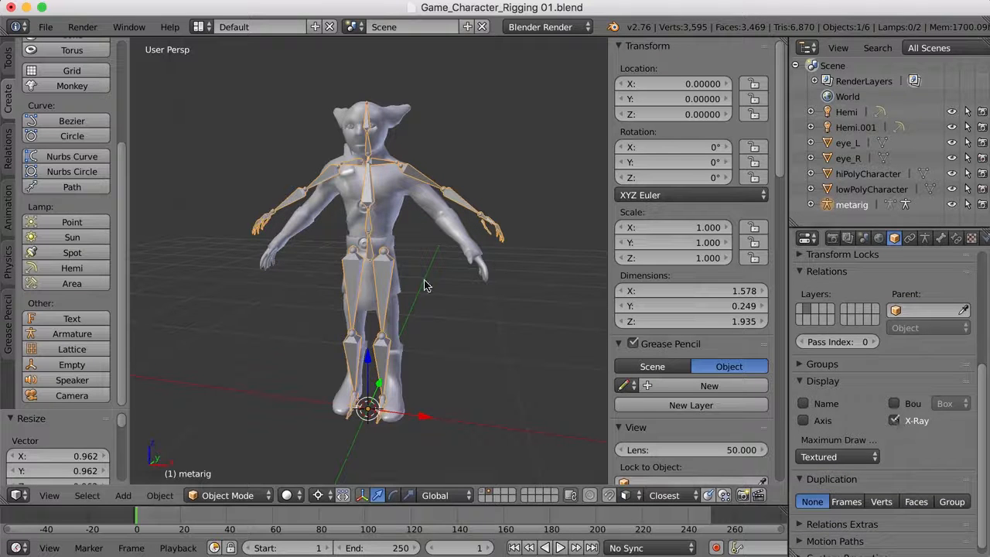
# - In right orthographic view, move lowPolyCharacter, eye_R and eye_L about -0.037 along Y, with the pivot set to Median Point
pyautogui.moveTo(522, 302); pyautogui.dragTo(465, 292, button='middle')
pyautogui.press('KP_3')
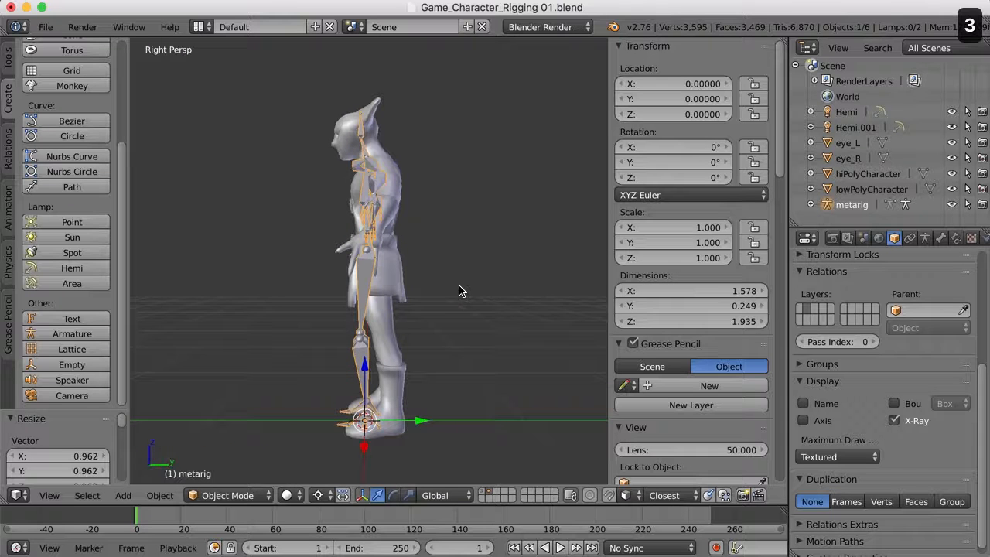
pyautogui.press('KP_5')
pyautogui.scroll(2, 424, 299)
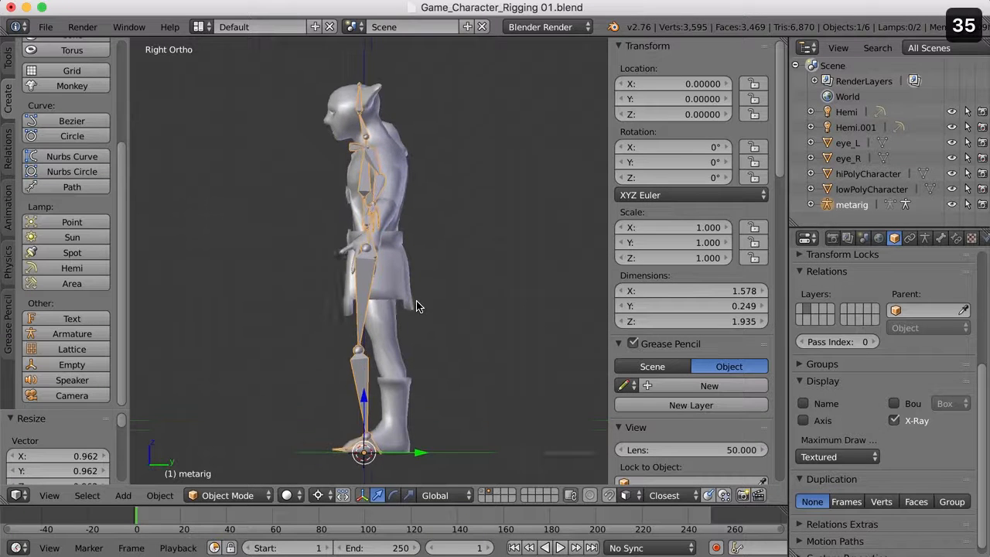
pyautogui.rightClick(404, 367)
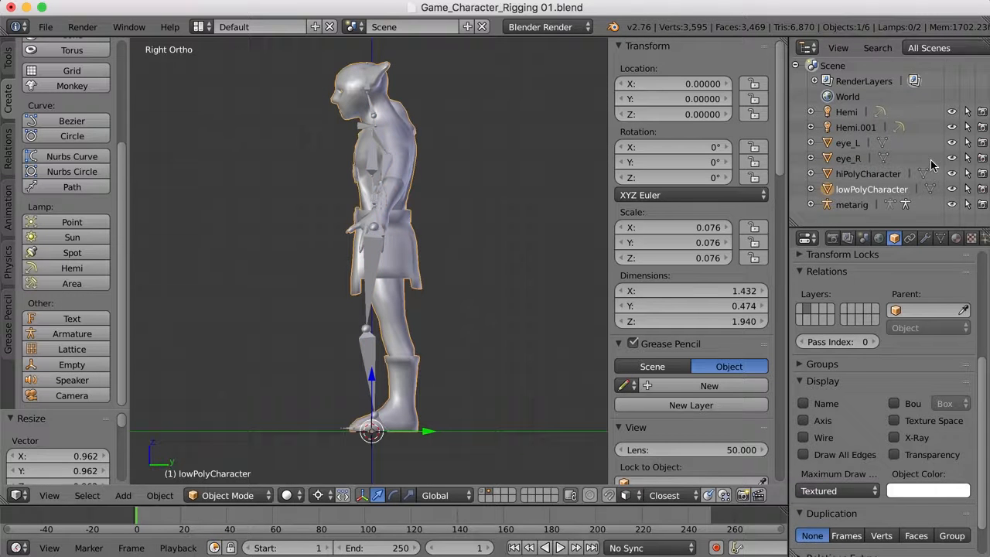
pyautogui.keyDown('ctrl'); pyautogui.click(848, 158); pyautogui.keyUp('ctrl')
pyautogui.keyDown('ctrl'); pyautogui.click(848, 143); pyautogui.keyUp('ctrl')
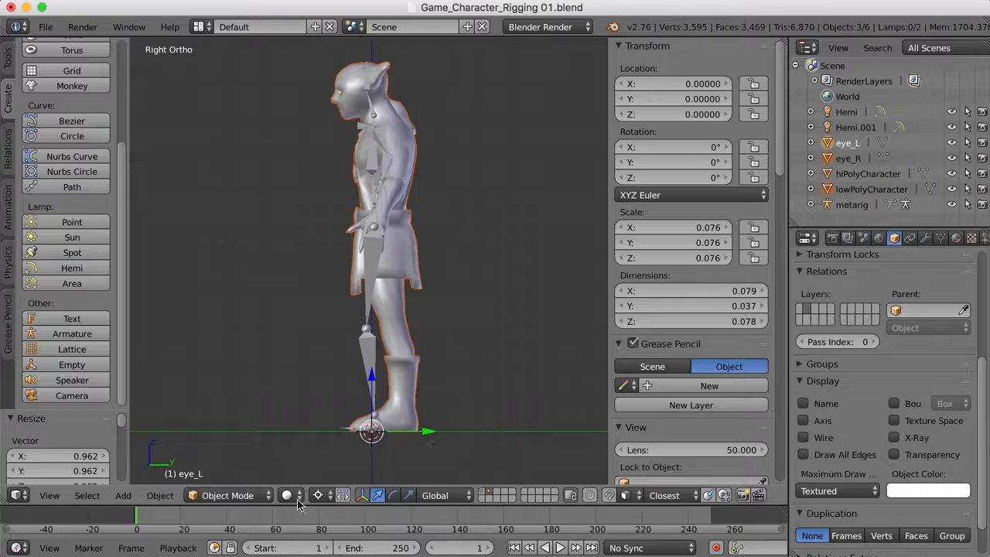
pyautogui.click(323, 495)
pyautogui.click(356, 426)
pyautogui.moveTo(427, 438)
pyautogui.mouseDown()
pyautogui.moveTo(410, 444)
pyautogui.moveTo(427, 447)
pyautogui.moveTo(418, 444)
pyautogui.mouseUp()
pyautogui.moveTo(419, 444); pyautogui.dragTo(500, 320, button='middle')
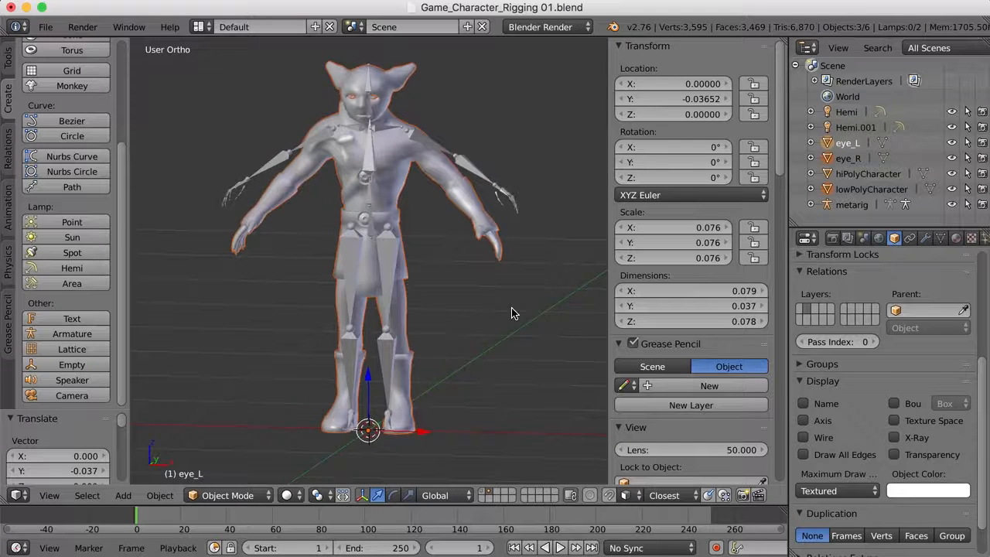
# - Nudge the character and eyes about 0.004 back along Y and check their alignment with the metarig from the side and front
pyautogui.scroll(4, 499, 320)
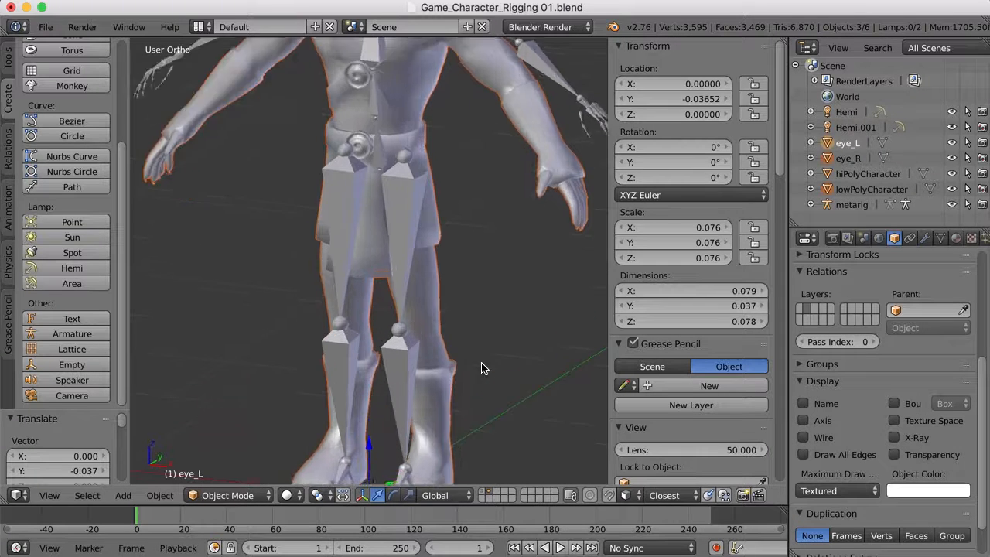
pyautogui.scroll(-3, 480, 370)
pyautogui.keyDown('shift'); pyautogui.moveTo(474, 370); pyautogui.dragTo(417, 397, button='middle'); pyautogui.keyUp('shift')
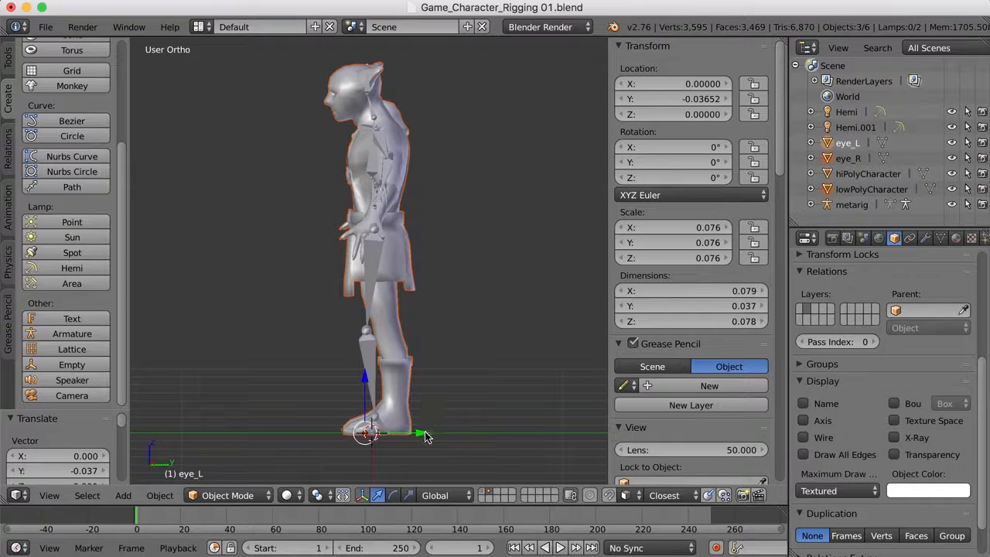
pyautogui.moveTo(421, 437); pyautogui.dragTo(443, 422)
pyautogui.moveTo(442, 422)
pyautogui.mouseDown(button='middle')
pyautogui.moveTo(394, 426)
pyautogui.moveTo(453, 423)
pyautogui.mouseUp(button='middle')
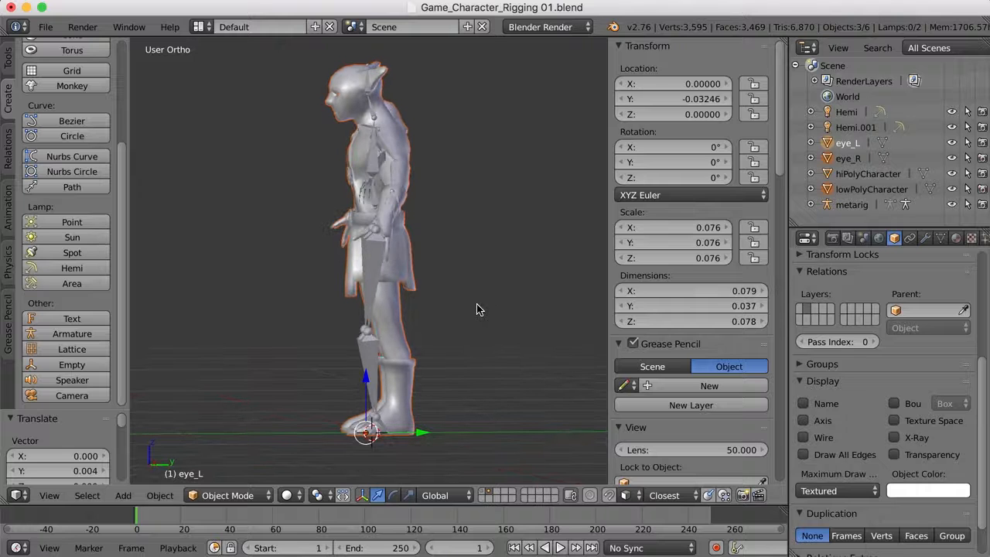
pyautogui.press('KP_3')
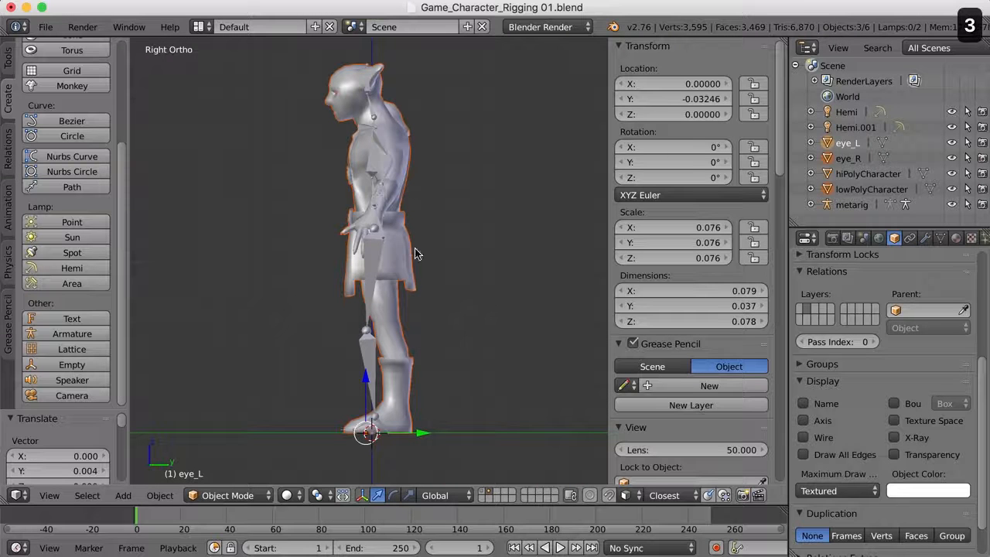
pyautogui.moveTo(259, 279); pyautogui.dragTo(423, 294, button='middle')
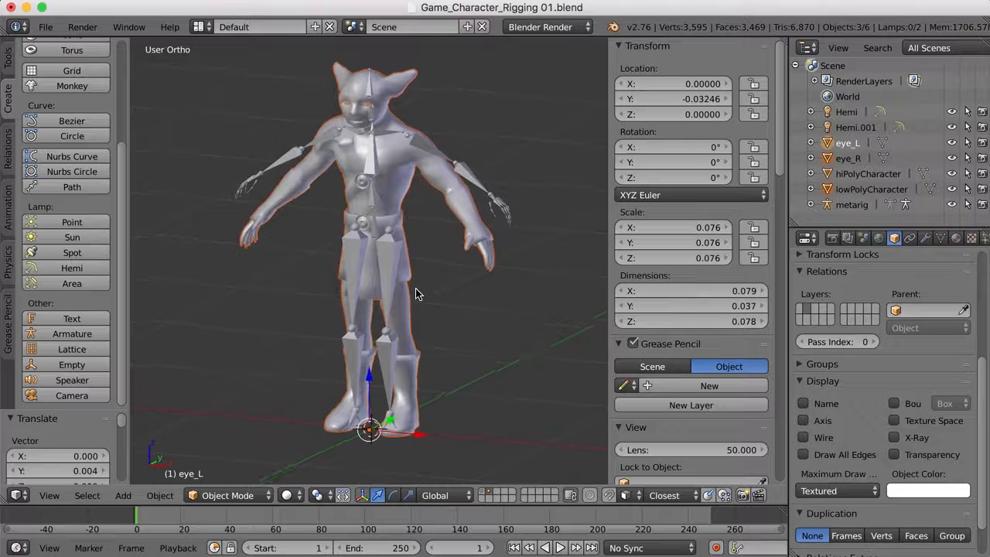
# - Set the origin of lowPolyCharacter to the 3D cursor between its feet
pyautogui.rightClick(403, 191)
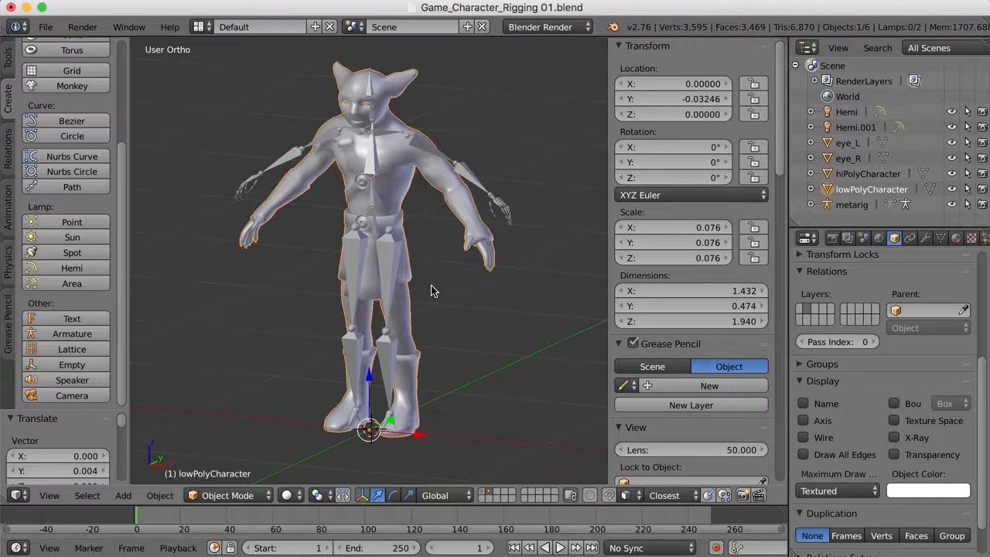
pyautogui.scroll(8, 422, 309)
pyautogui.moveTo(450, 280); pyautogui.dragTo(458, 328, button='middle')
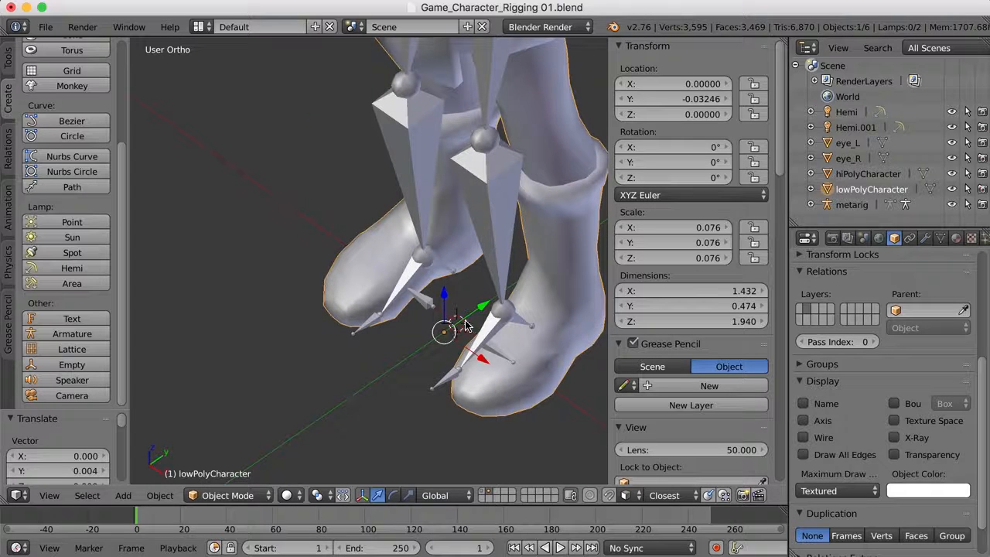
pyautogui.click(9, 61)
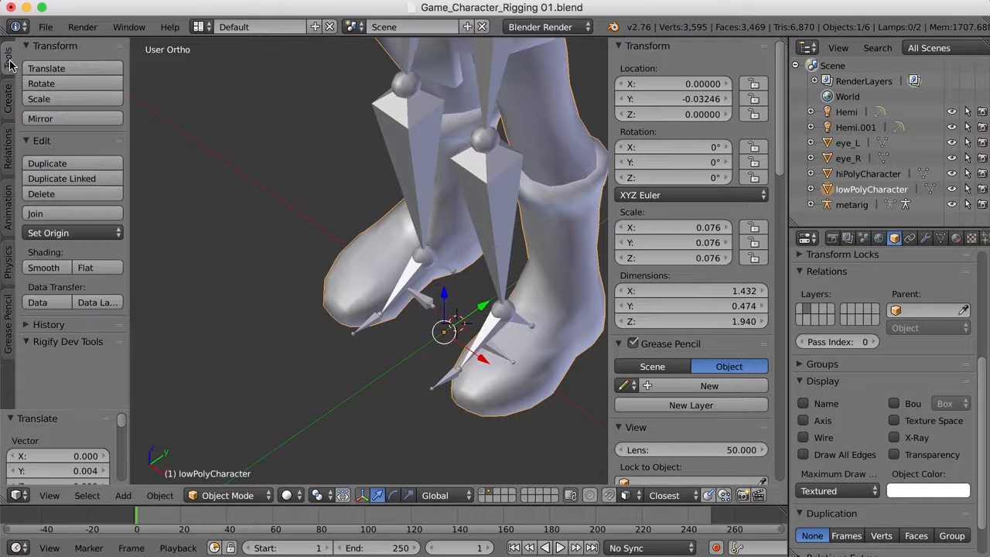
pyautogui.click(103, 234)
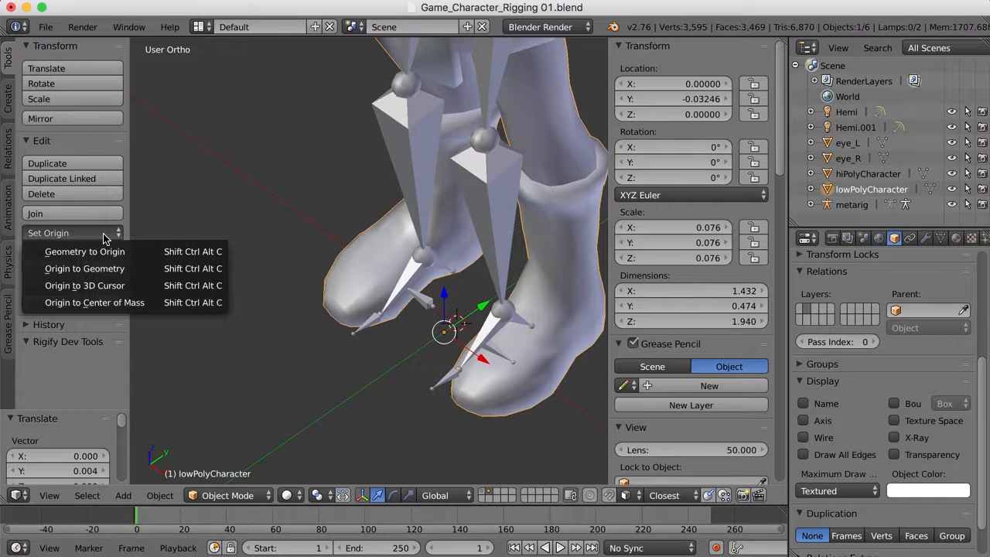
pyautogui.click(114, 288)
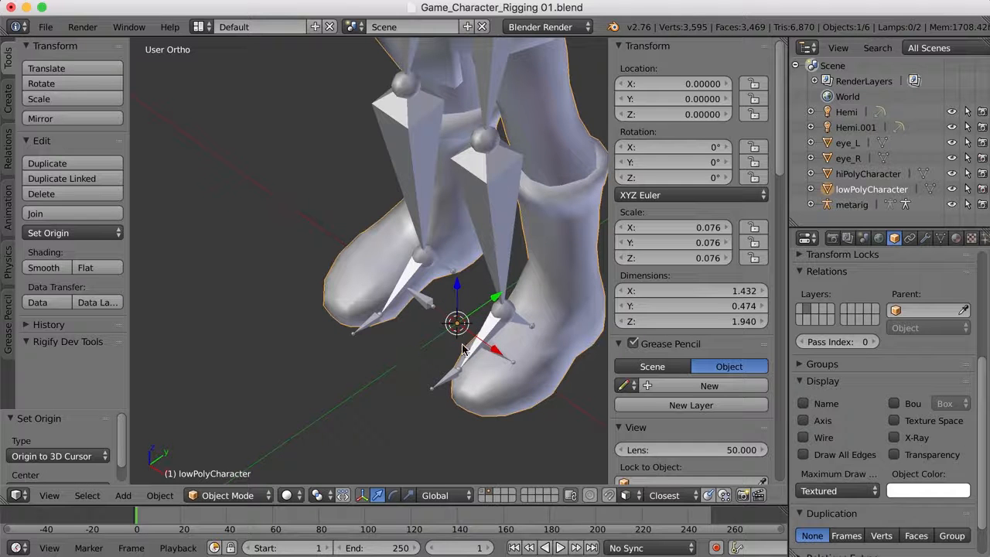
pyautogui.scroll(-6, 456, 325)
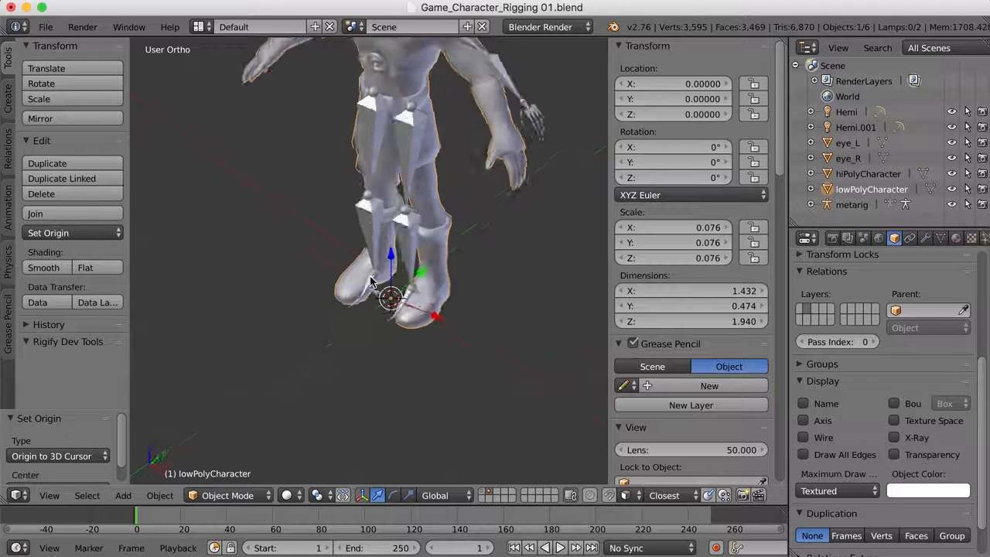
# - Set the origins of eye_L and eye_R to the 3D cursor between the character's feet
pyautogui.click(848, 142)
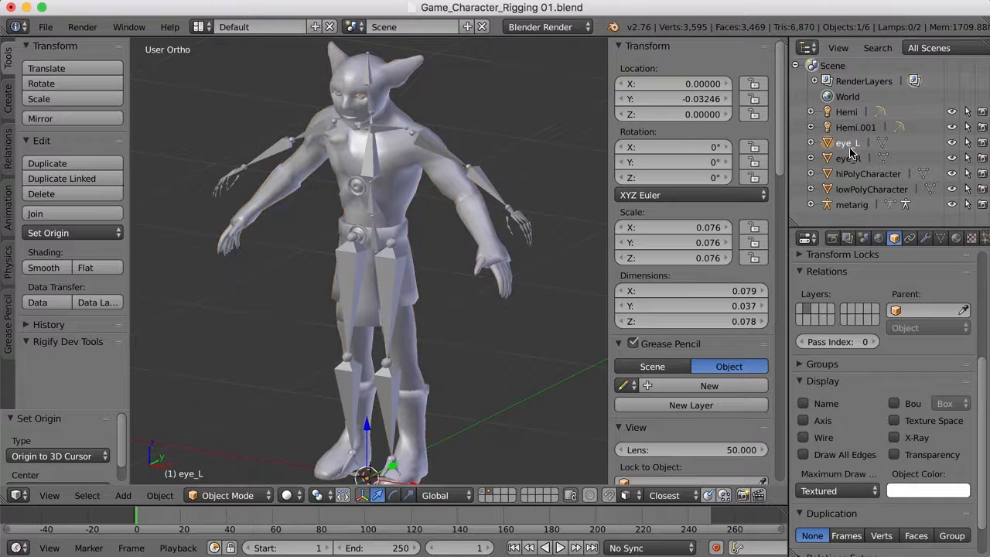
pyautogui.keyDown('shift'); pyautogui.click(847, 158); pyautogui.keyUp('shift')
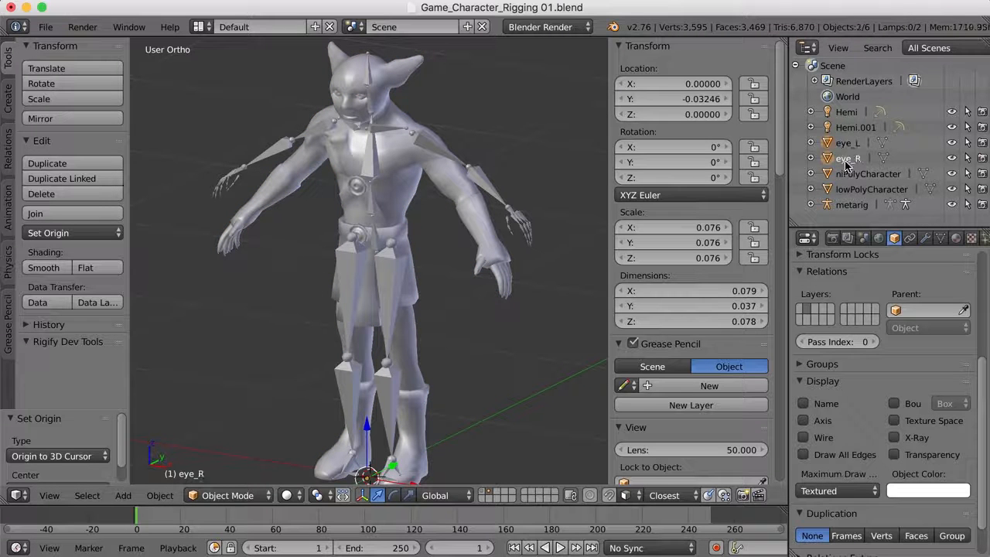
pyautogui.click(62, 236)
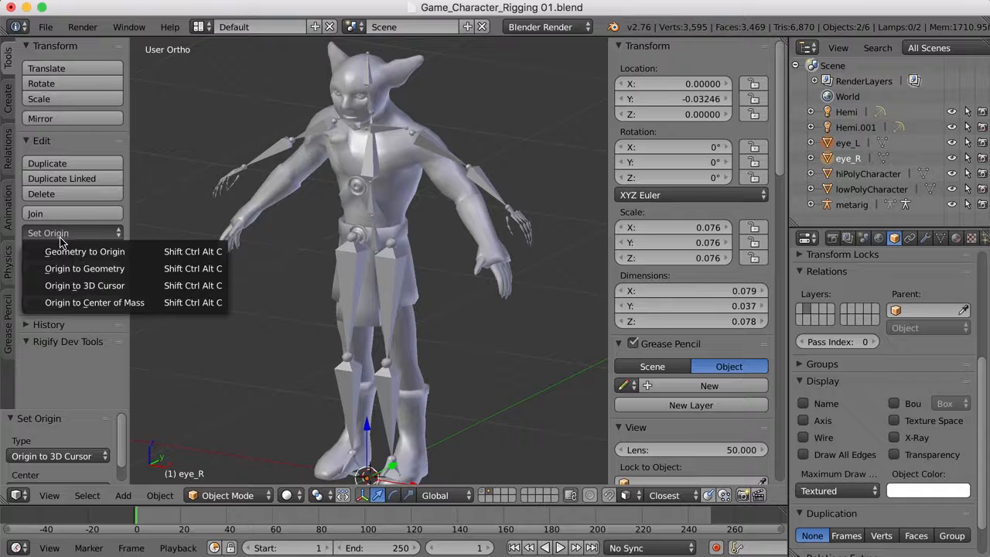
pyautogui.click(101, 286)
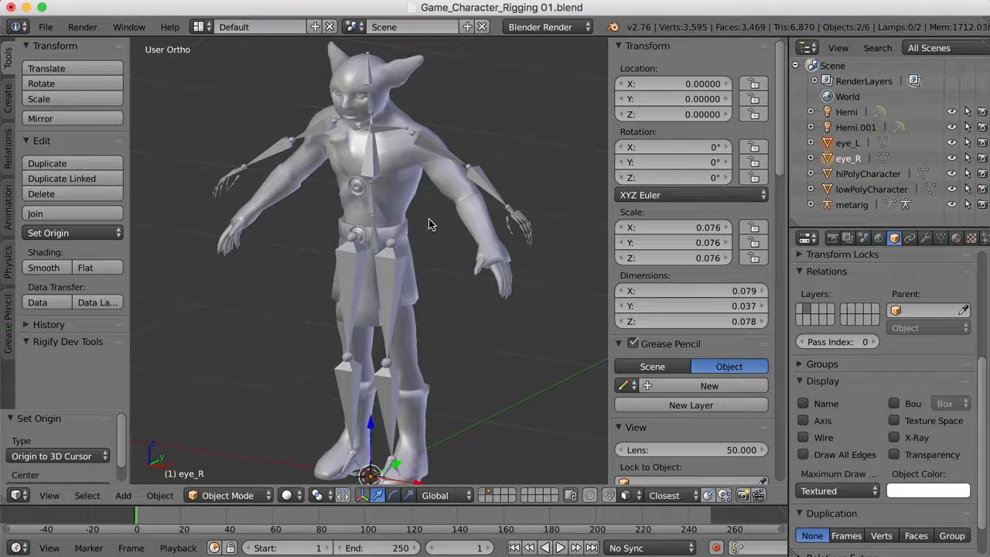
# - Select lowPolyCharacter together with eye_R and eye_L and apply their scale
pyautogui.rightClick(409, 201)
pyautogui.moveTo(456, 306); pyautogui.dragTo(493, 301, button='middle')
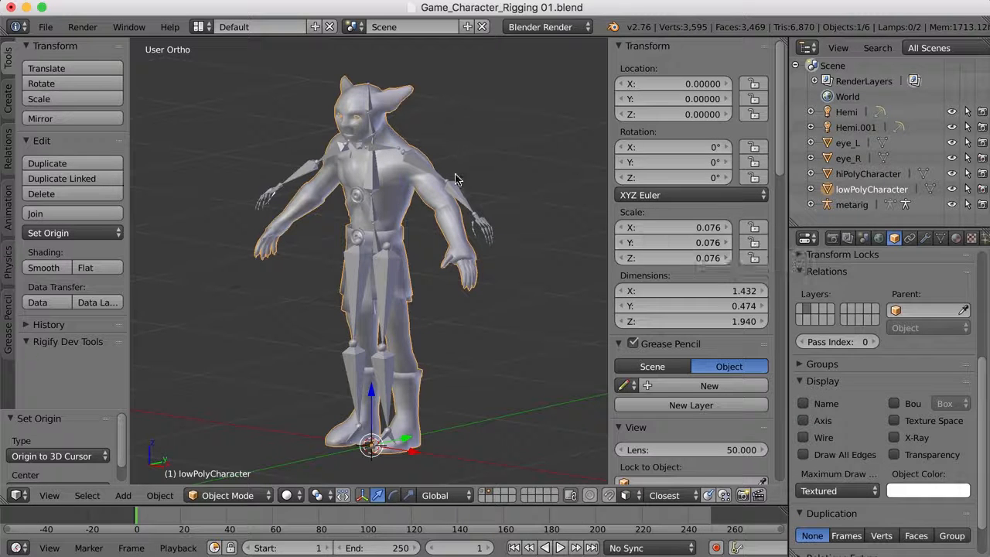
pyautogui.keyDown('ctrl'); pyautogui.click(851, 159); pyautogui.keyUp('ctrl')
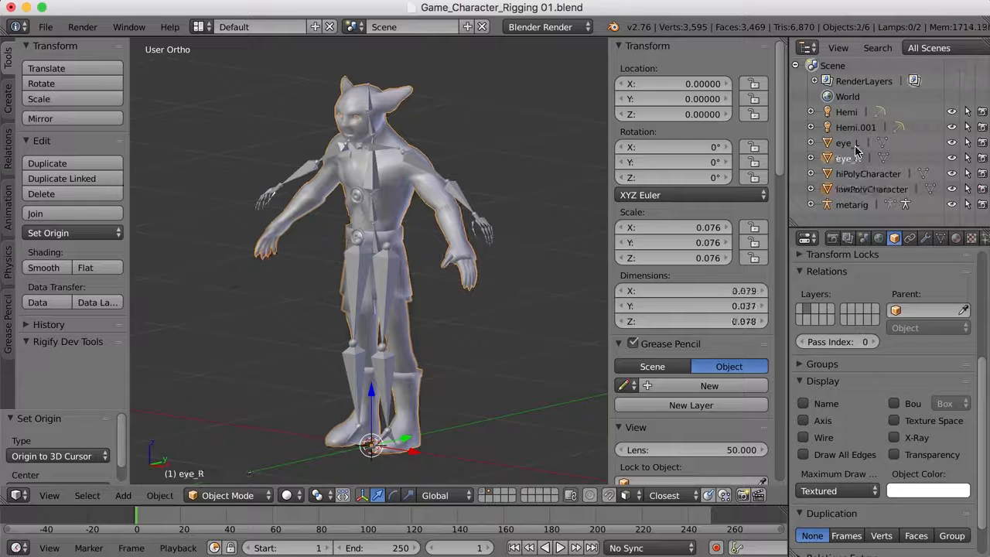
pyautogui.keyDown('ctrl'); pyautogui.click(851, 143); pyautogui.keyUp('ctrl')
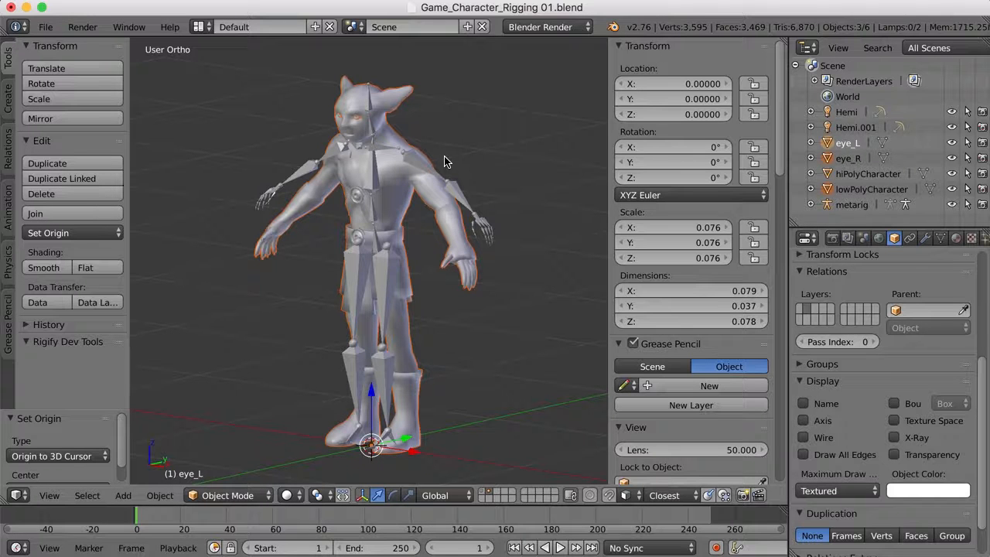
pyautogui.hotkey('ctrl', 'a')
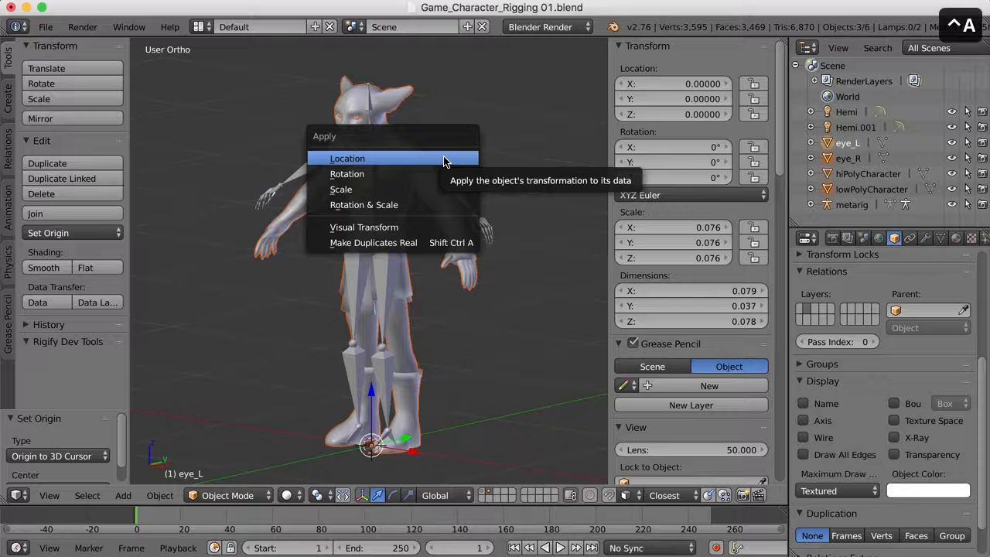
pyautogui.click(356, 193)
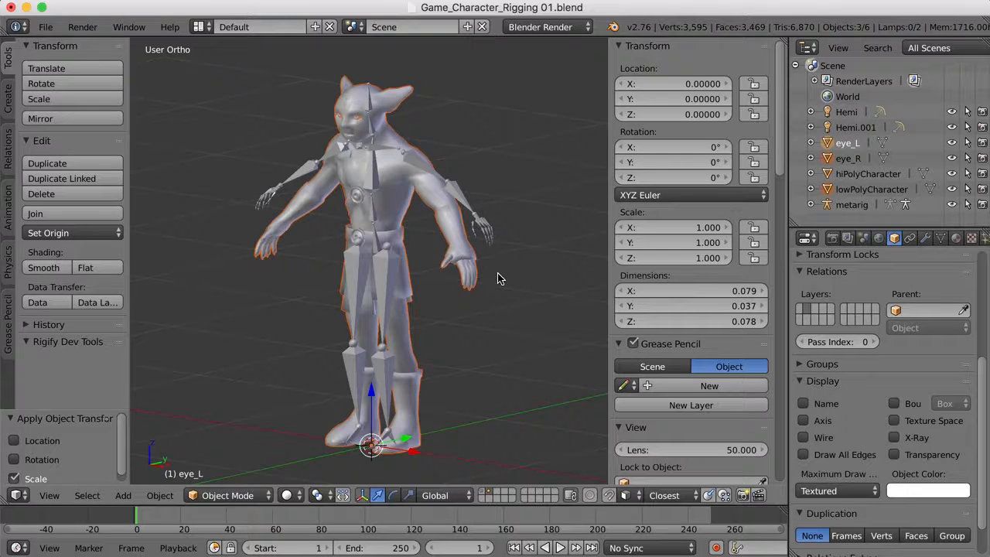
pyautogui.hscroll(-5, 464, 279)
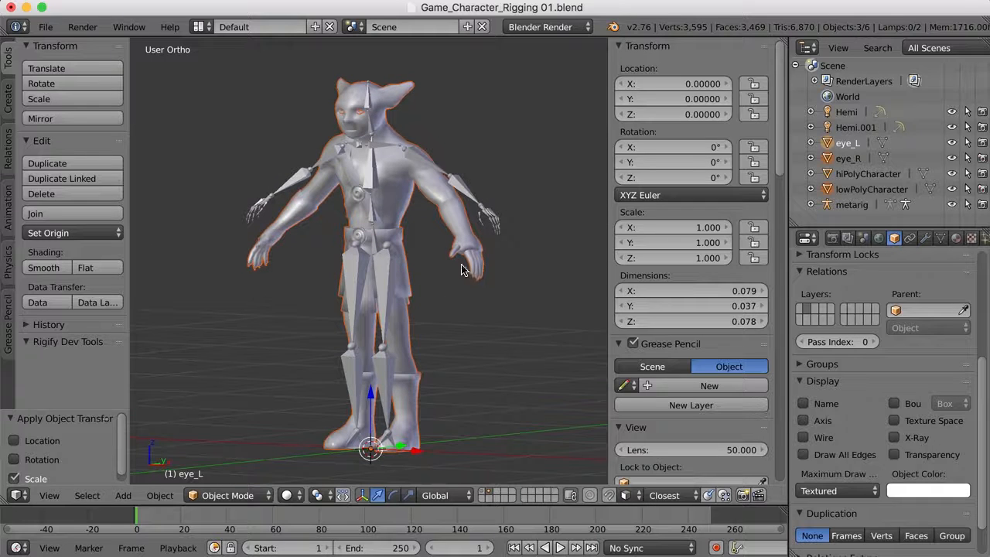
# - Select the metarig and show it in front orthographic view
pyautogui.rightClick(397, 199)
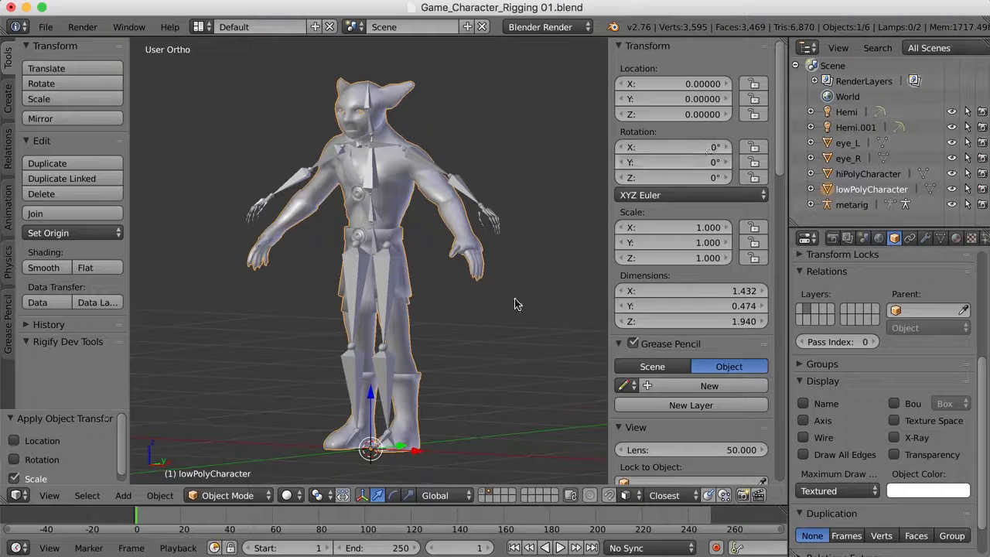
pyautogui.moveTo(487, 335); pyautogui.dragTo(464, 309, button='middle')
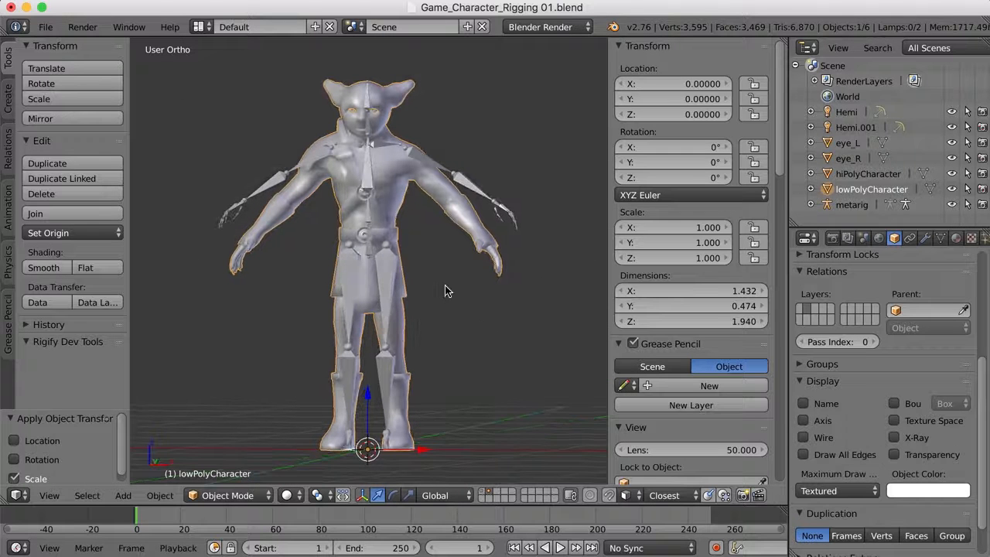
pyautogui.rightClick(394, 300)
pyautogui.moveTo(462, 336)
pyautogui.mouseDown(button='middle')
pyautogui.moveTo(465, 325)
pyautogui.moveTo(474, 342)
pyautogui.mouseUp(button='middle')
pyautogui.press('KP_1')
pyautogui.press('KP_5')
pyautogui.press('KP_5')
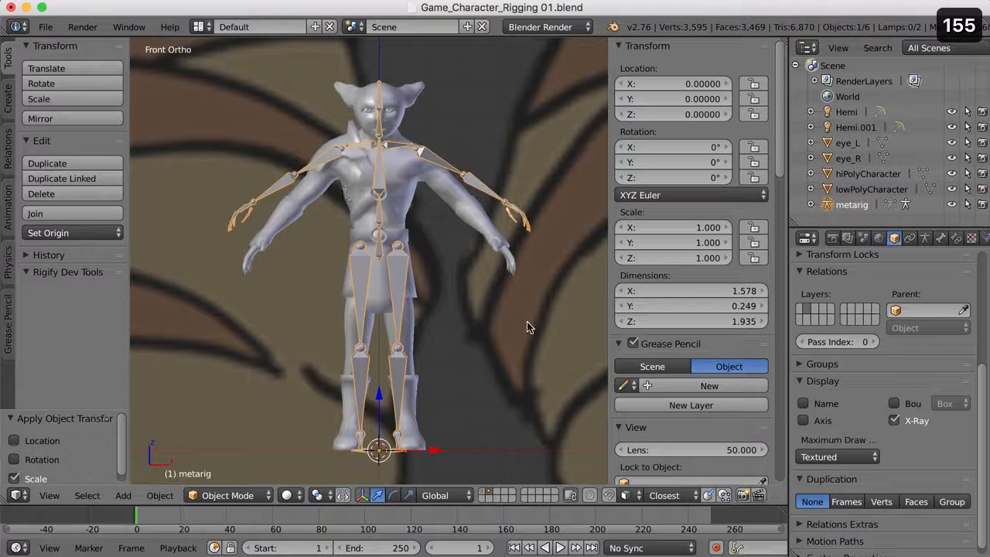
# - Remove the goblin front view.png background image and turn off background images
pyautogui.scroll(-6, 526, 323)
pyautogui.scroll(3, 524, 318)
pyautogui.scroll(3, 522, 319)
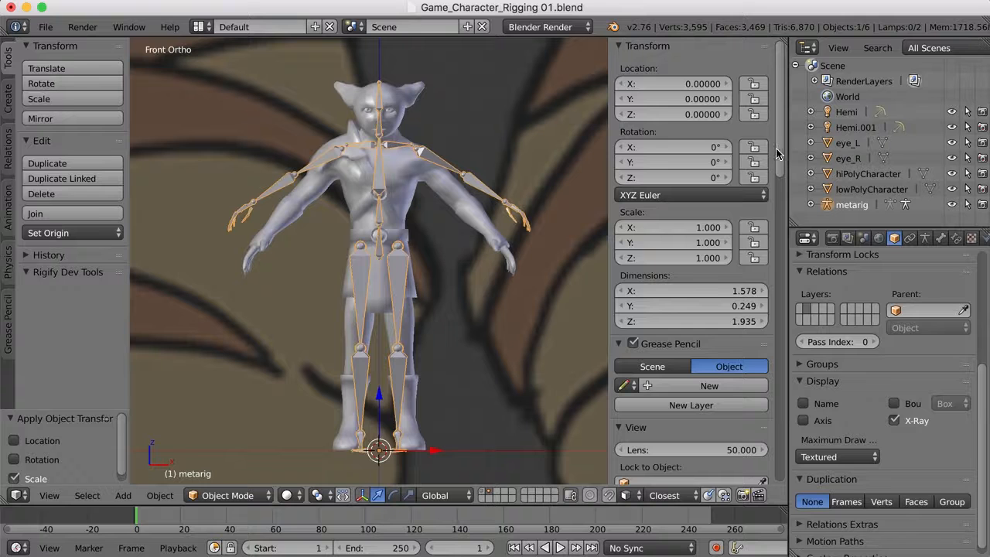
pyautogui.scroll(-15, 781, 151)
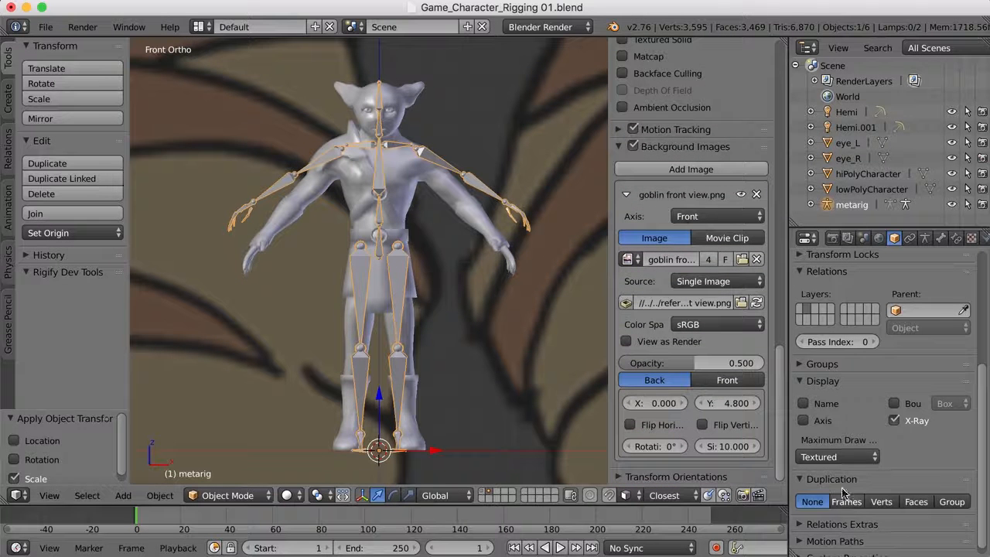
pyautogui.click(757, 195)
pyautogui.click(633, 146)
pyautogui.moveTo(782, 412); pyautogui.dragTo(800, 42)
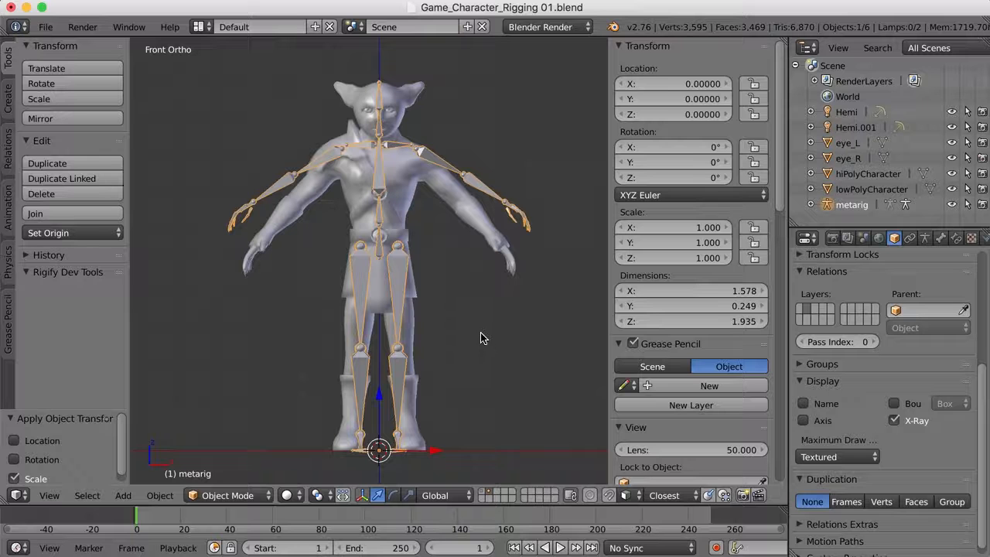
# - Put the metarig in Edit Mode, deselect all its bones and enable X-Axis Mirror
pyautogui.press('Tab')
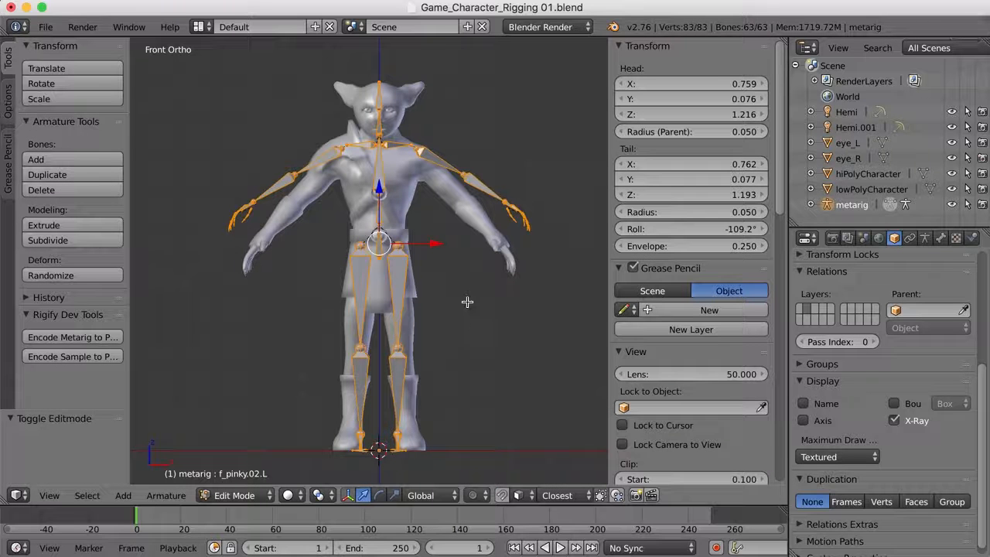
pyautogui.press('a')
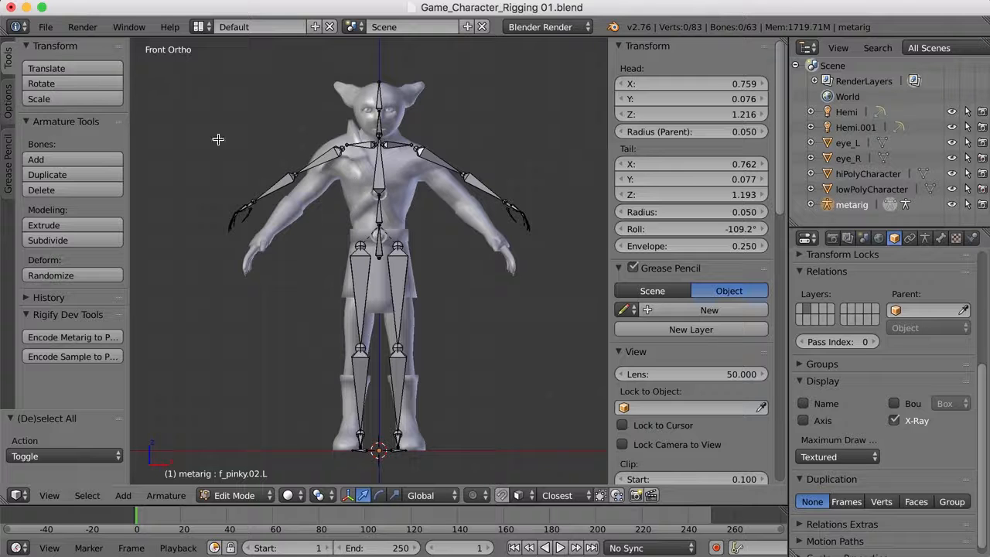
pyautogui.click(6, 107)
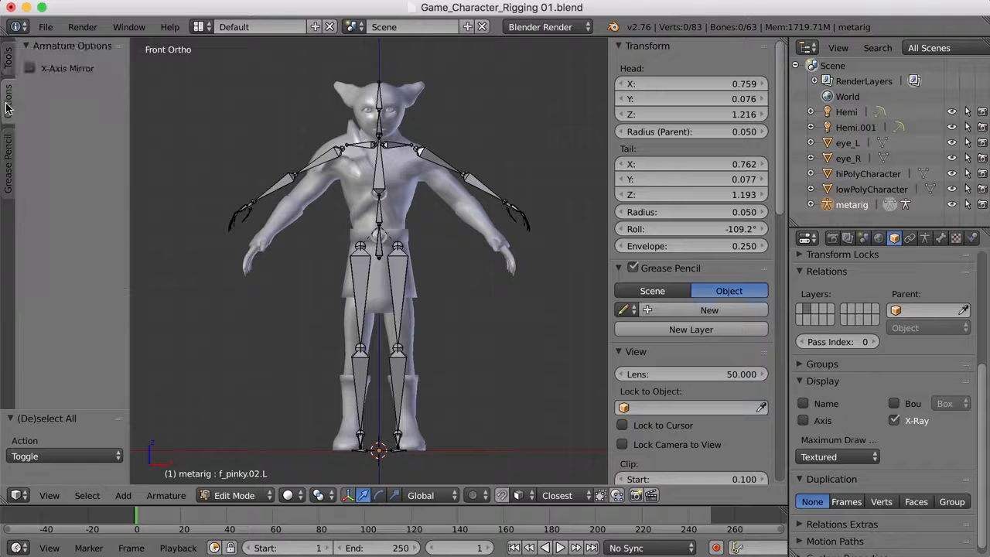
pyautogui.click(29, 69)
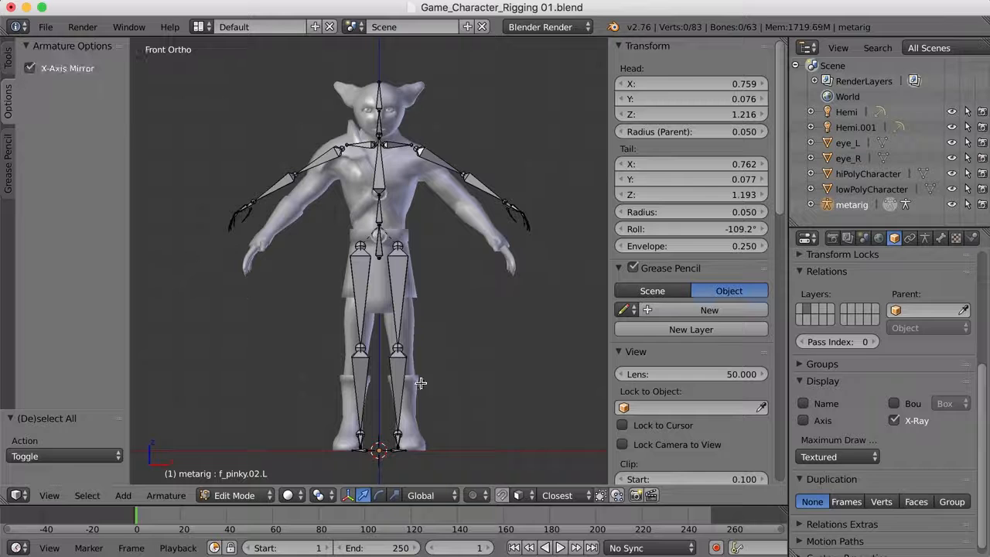
# - Move the left knee joint of the metarig outward about 0.025 along X to fit the leg
pyautogui.rightClick(398, 346)
pyautogui.scroll(2, 474, 370)
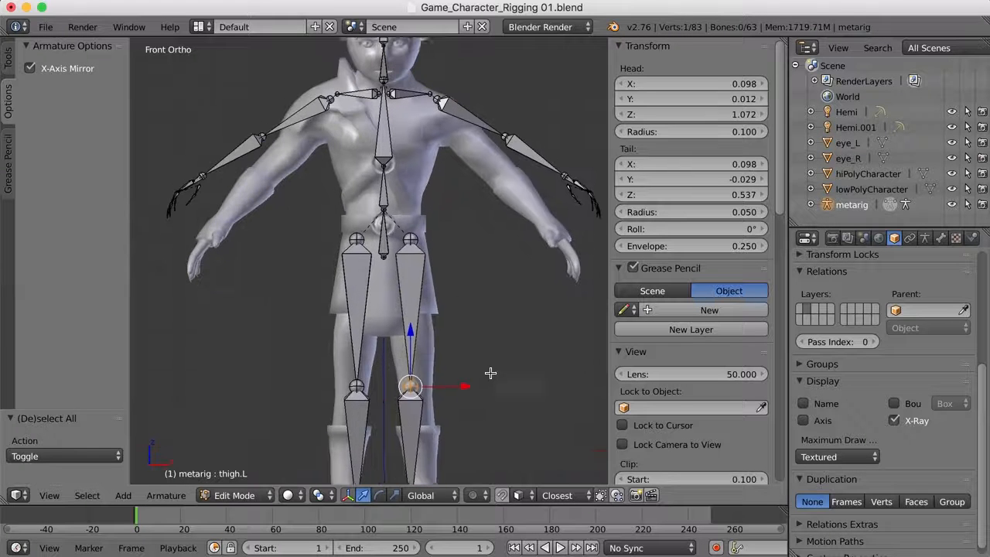
pyautogui.keyDown('shift'); pyautogui.moveTo(461, 395); pyautogui.dragTo(444, 326, button='middle'); pyautogui.keyUp('shift')
pyautogui.press('g')
pyautogui.press('x')
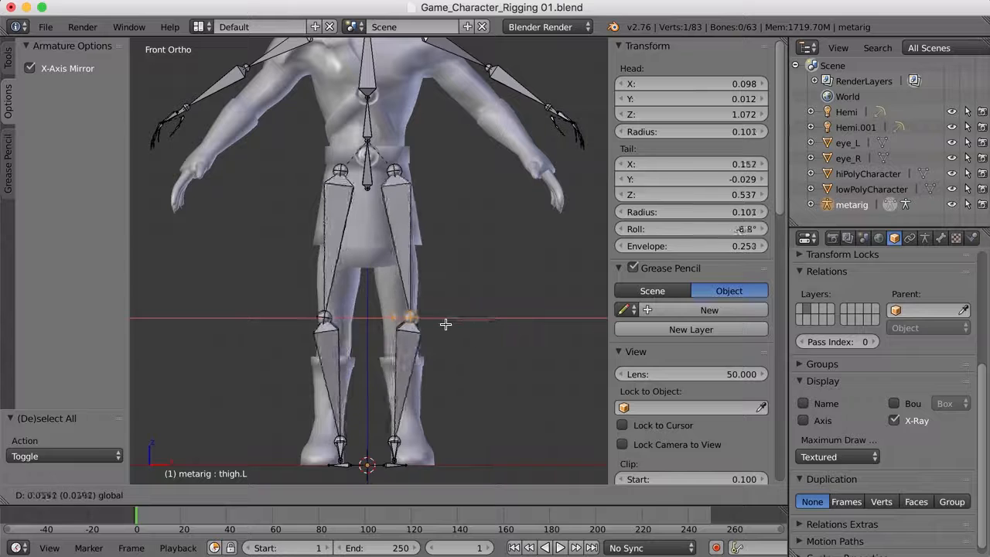
pyautogui.click(453, 327)
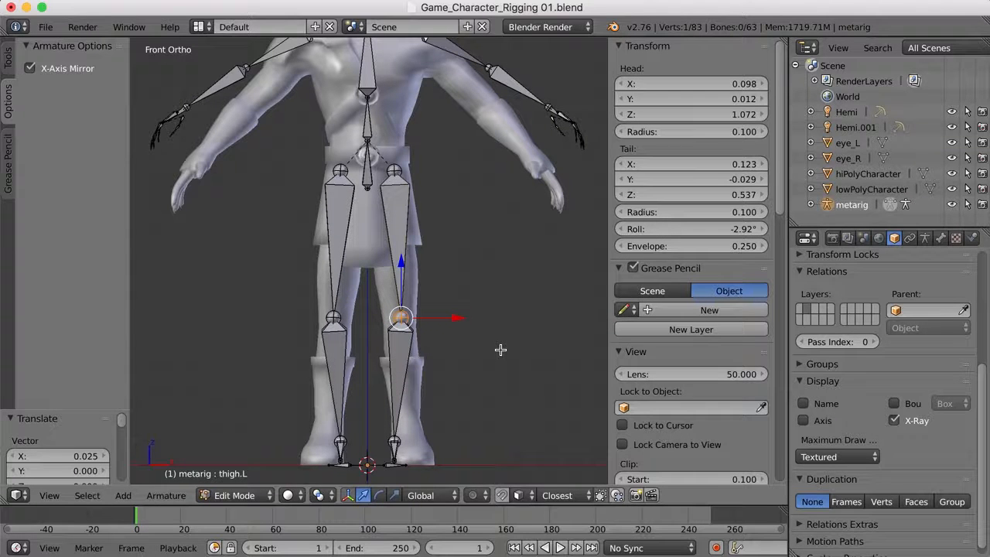
# - In right orthographic view, move the knee joint back about 0.080 along Y into the leg mesh
pyautogui.moveTo(500, 350); pyautogui.dragTo(475, 311, button='middle')
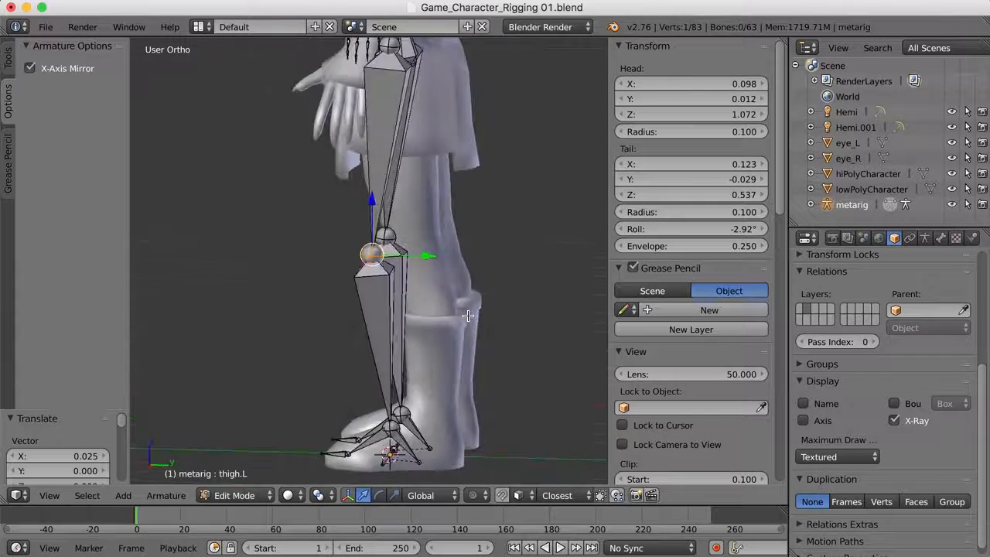
pyautogui.press('KP_3')
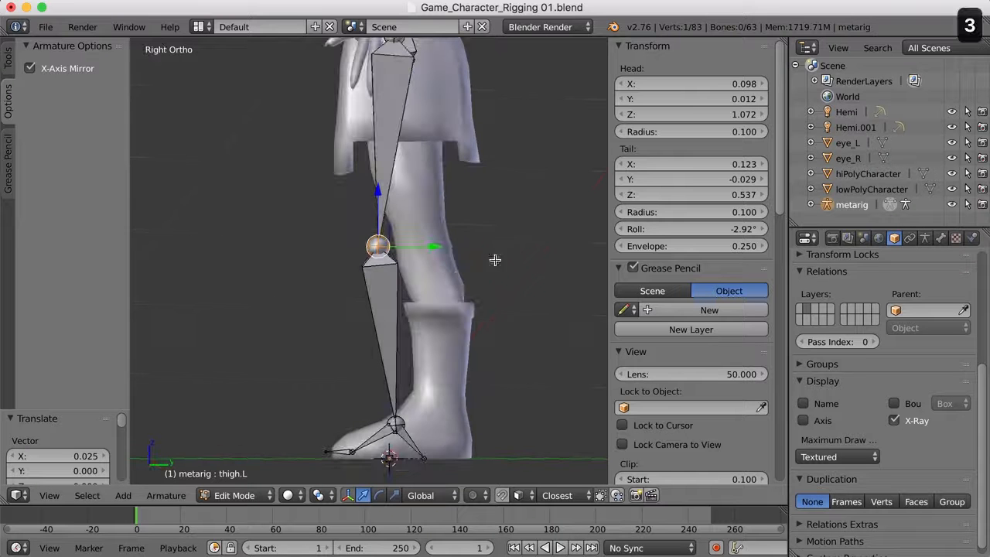
pyautogui.moveTo(431, 244); pyautogui.dragTo(461, 261)
# - Select the ankle joints and foot bones of both legs in wireframe and move them about 0.11 back along Y
pyautogui.press('z')
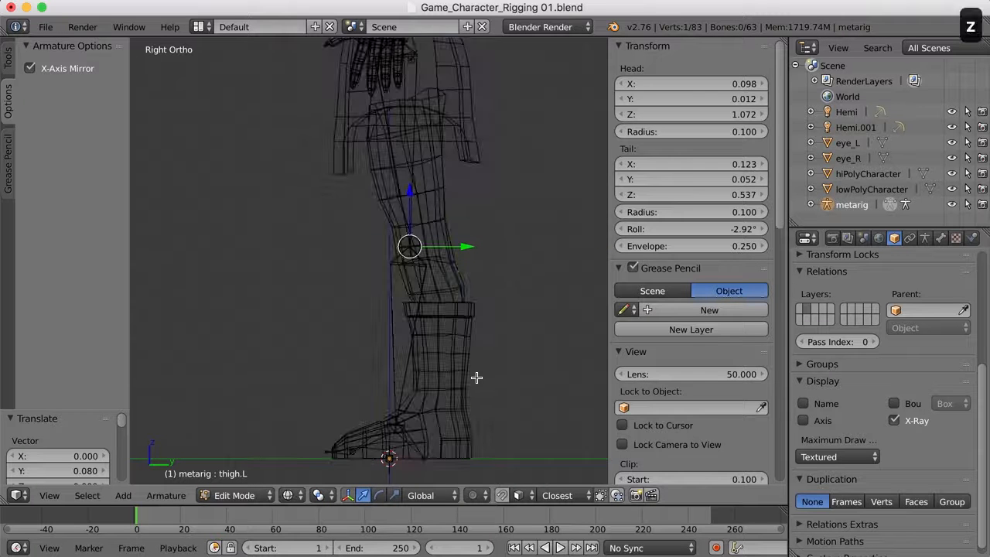
pyautogui.press('a')
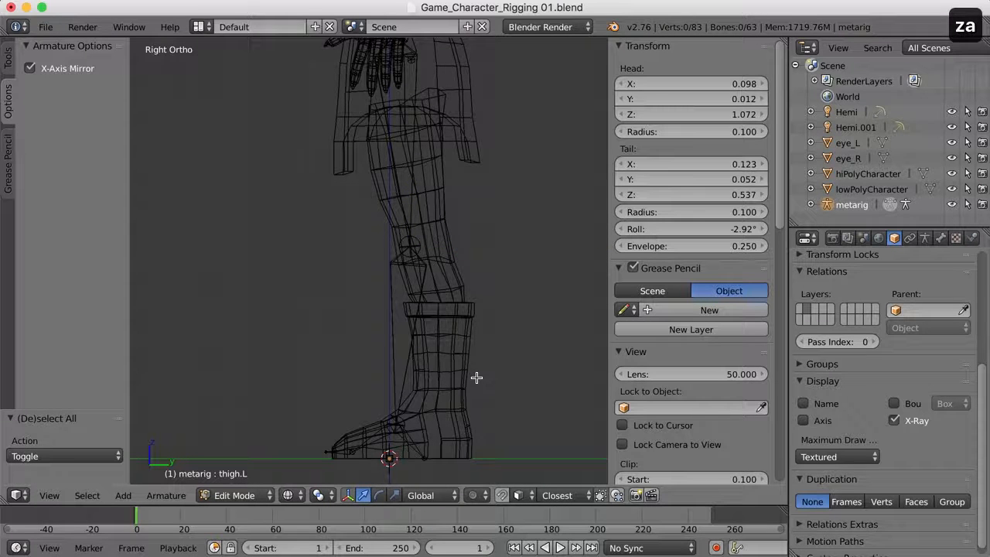
pyautogui.moveTo(406, 396)
pyautogui.keyDown('ctrl'); pyautogui.mouseDown()
pyautogui.moveTo(294, 411)
pyautogui.moveTo(325, 471)
pyautogui.moveTo(475, 451)
pyautogui.moveTo(457, 397)
pyautogui.mouseUp(); pyautogui.keyUp('ctrl')
pyautogui.press('z')
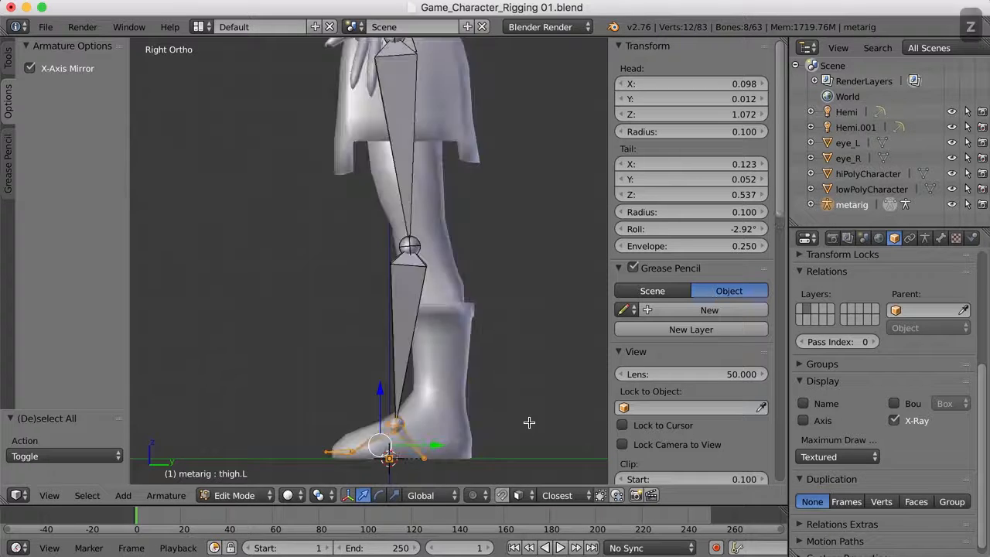
pyautogui.press('g')
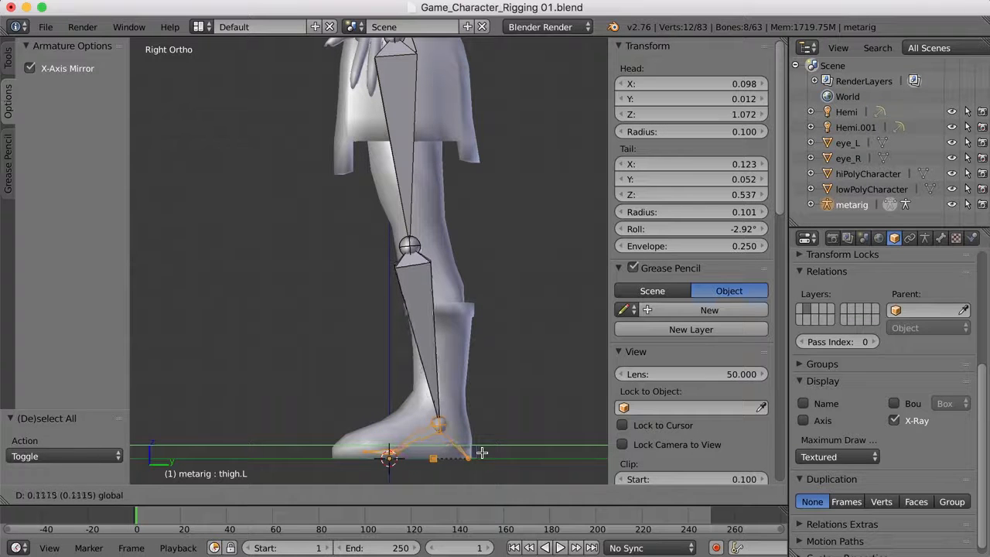
pyautogui.click(478, 452)
# - Raise the left ankle joint and shift it slightly back to about Y 0.136, Z 0.134
pyautogui.rightClick(439, 416)
pyautogui.press('g')
pyautogui.click(478, 419)
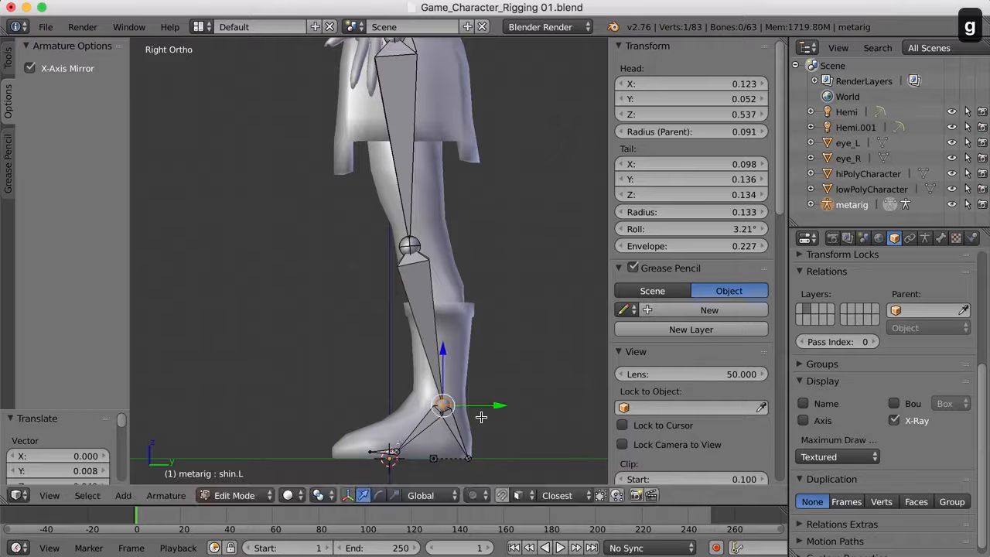
# - Select both ends of the left toe bone and move it about -0.046 along Y toward the front of the boot
pyautogui.scroll(1, 433, 452)
pyautogui.keyDown('shift'); pyautogui.moveTo(433, 452); pyautogui.dragTo(434, 336, button='middle'); pyautogui.keyUp('shift')
pyautogui.scroll(3, 435, 360)
pyautogui.keyDown('shift'); pyautogui.moveTo(496, 456); pyautogui.dragTo(463, 349, button='middle'); pyautogui.keyUp('shift')
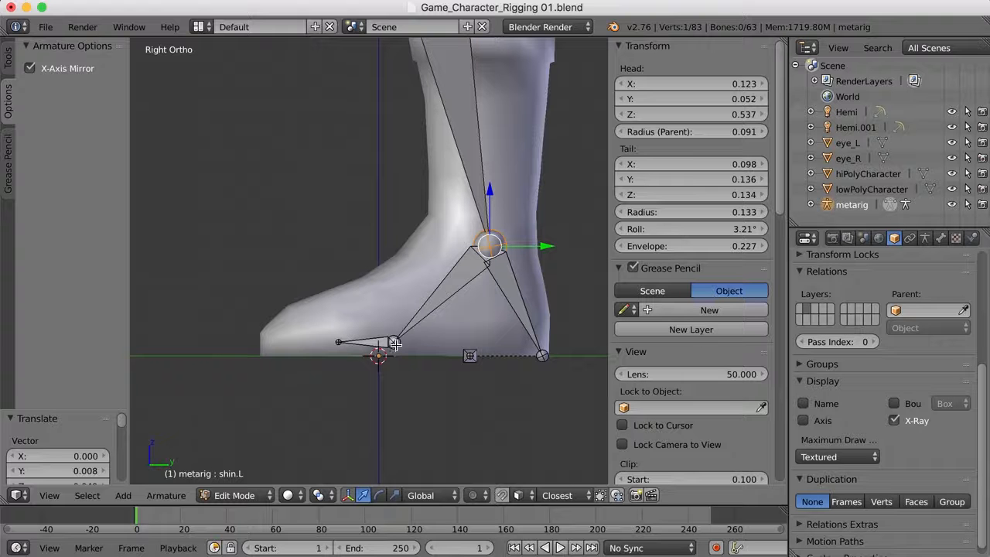
pyautogui.rightClick(390, 342)
pyautogui.keyDown('shift'); pyautogui.rightClick(336, 345); pyautogui.keyUp('shift')
pyautogui.moveTo(248, 359)
pyautogui.mouseDown(button='middle')
pyautogui.moveTo(287, 376)
pyautogui.moveTo(266, 398)
pyautogui.moveTo(242, 361)
pyautogui.mouseUp(button='middle')
pyautogui.press('KP_3')
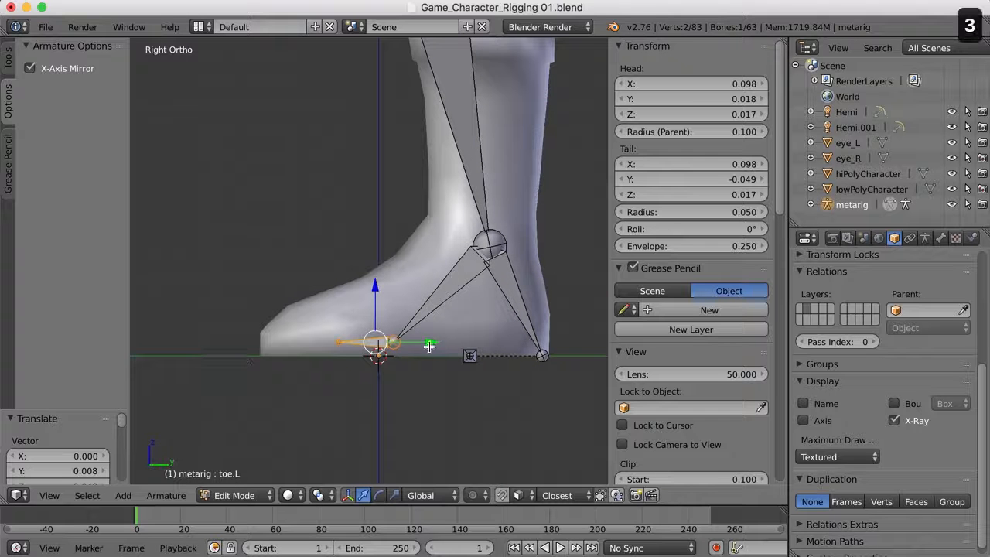
pyautogui.moveTo(433, 347); pyautogui.dragTo(395, 348)
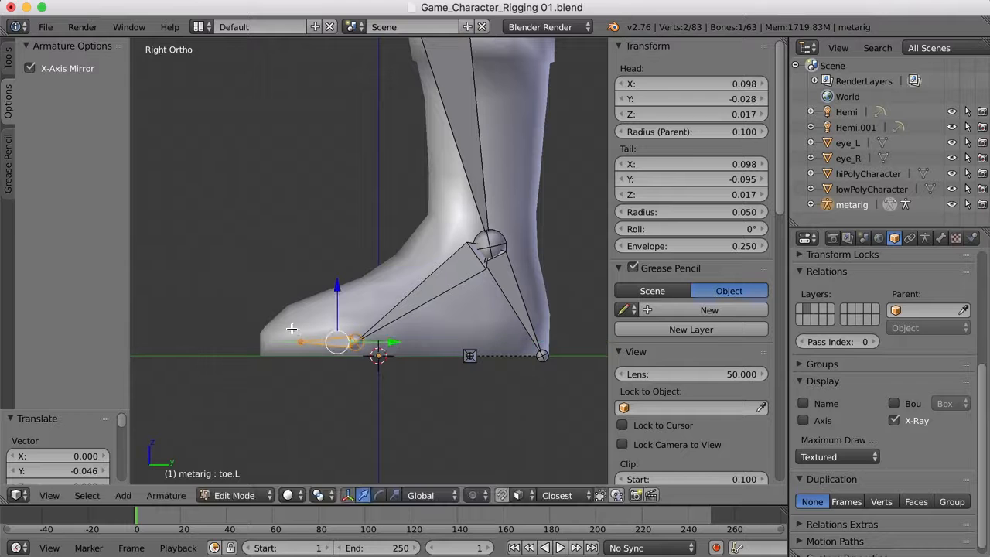
# - Move the tip of the toe.L bone about -0.056 along Y to the front end of the boot
pyautogui.rightClick(301, 342)
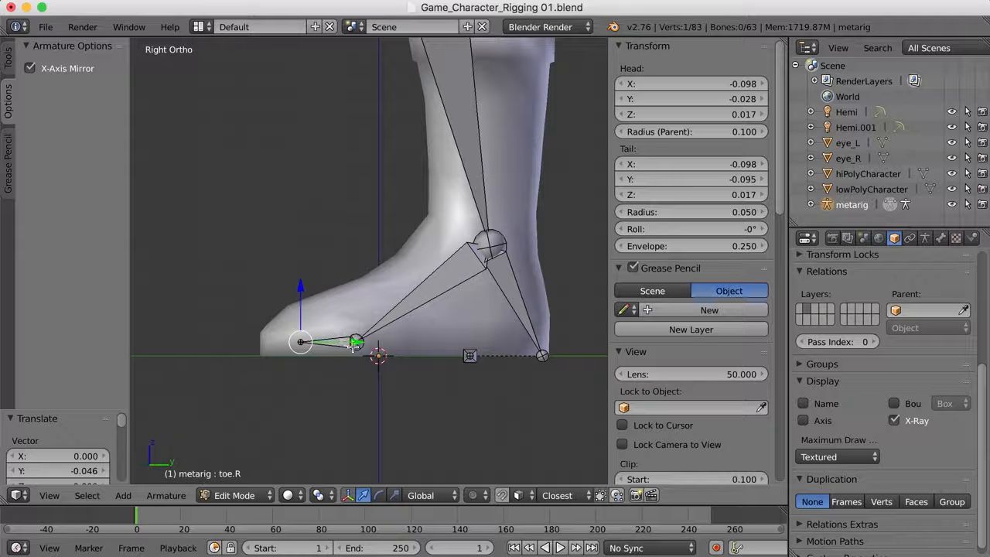
pyautogui.rightClick(301, 342)
pyautogui.moveTo(359, 342); pyautogui.dragTo(307, 347)
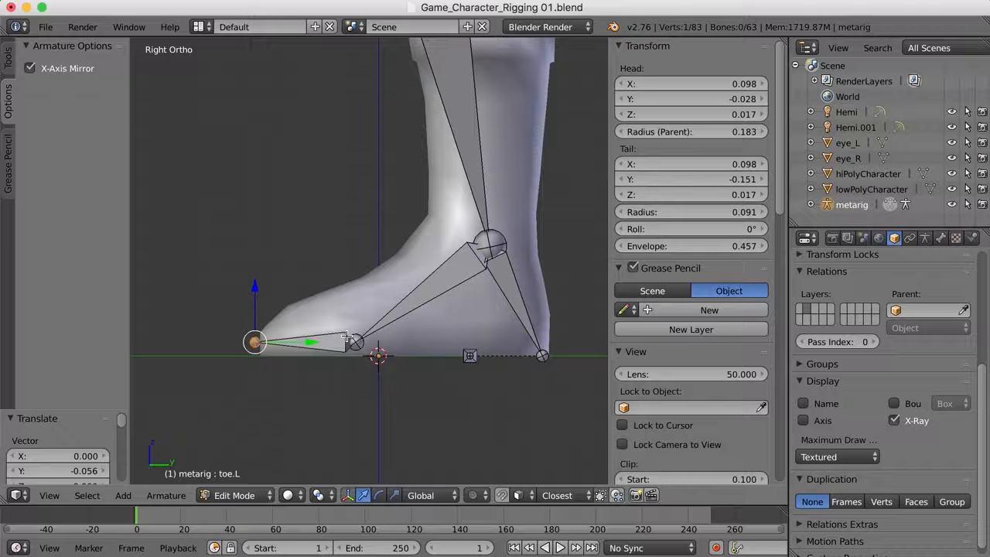
# - Leave Edit Mode and turn on the wire display for the lowPolyCharacter mesh
pyautogui.press('Tab')
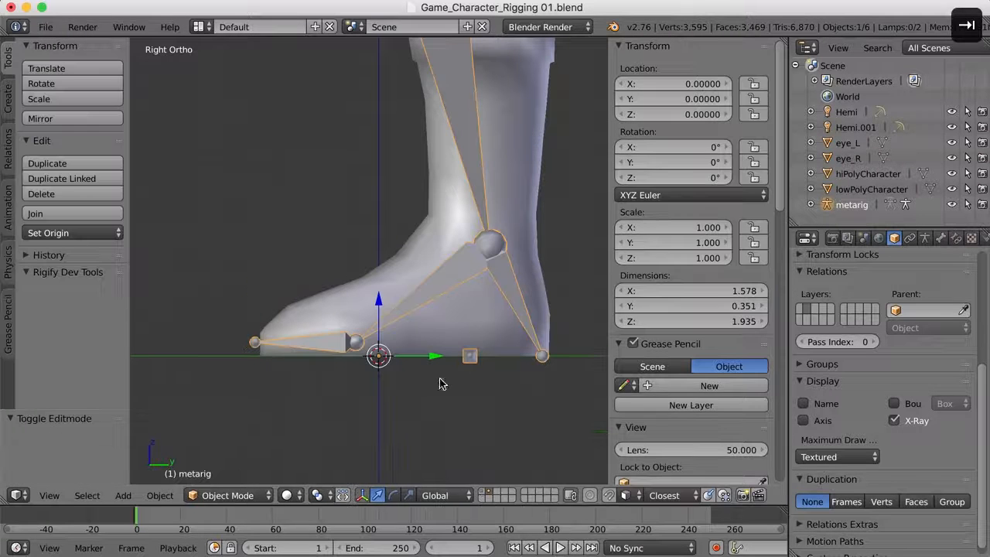
pyautogui.rightClick(458, 321)
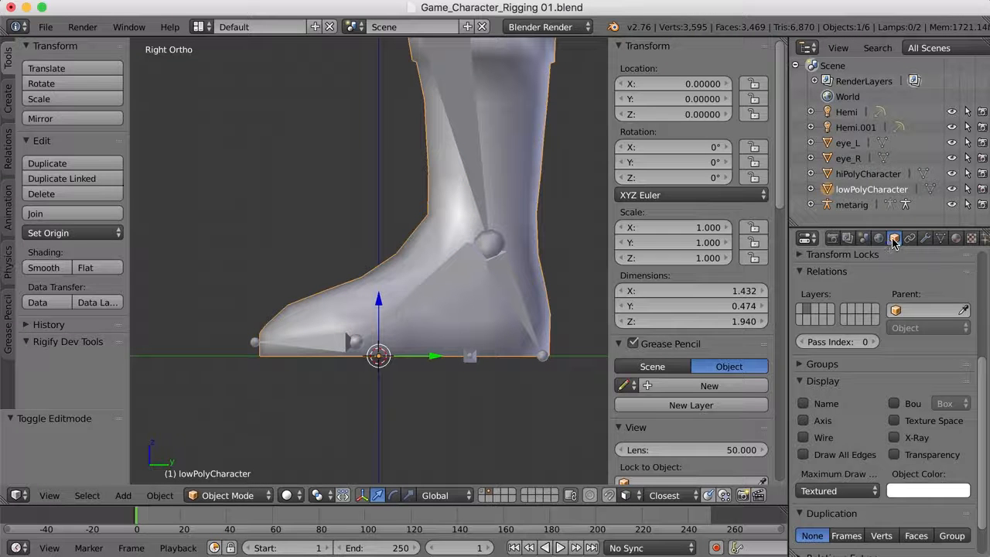
pyautogui.click(804, 438)
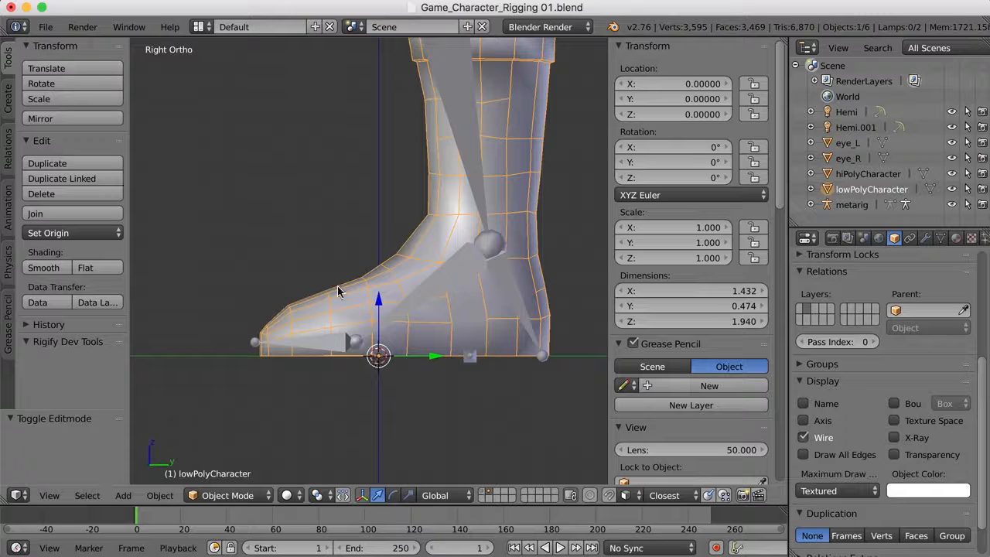
# - Return the metarig to Edit Mode and move the joint between foot.L and toe.L about 0.019 back along Y
pyautogui.press('a')
pyautogui.rightClick(331, 344)
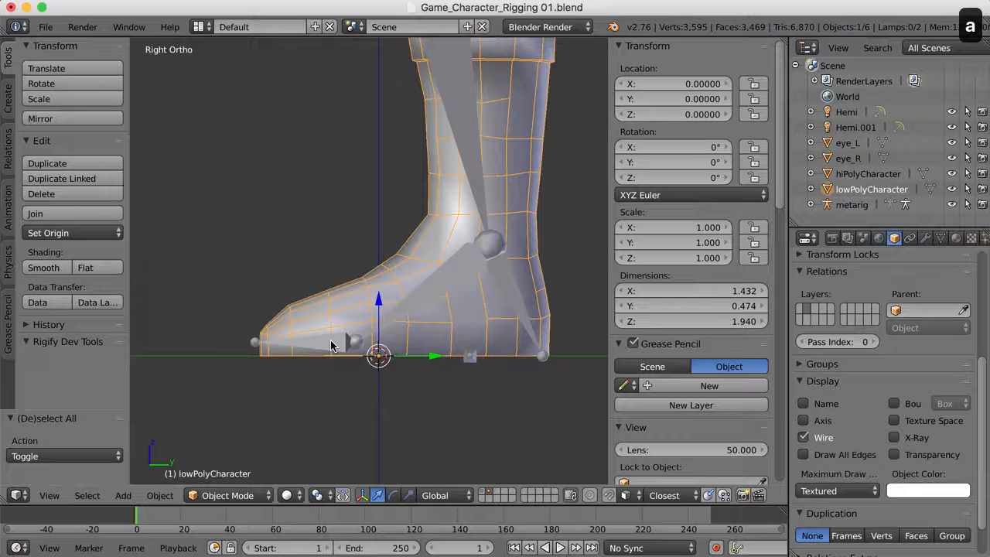
pyautogui.rightClick(445, 292)
pyautogui.press('Tab')
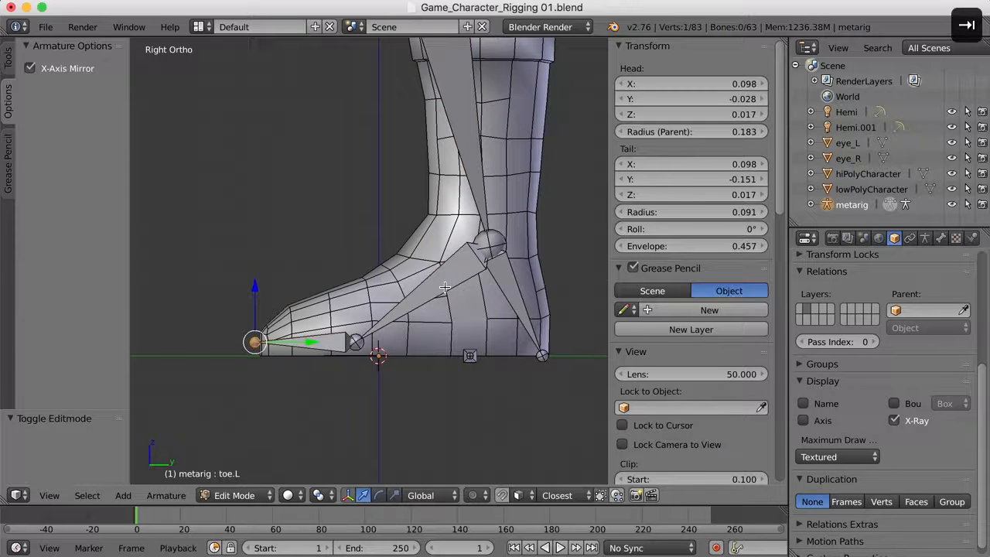
pyautogui.rightClick(358, 340)
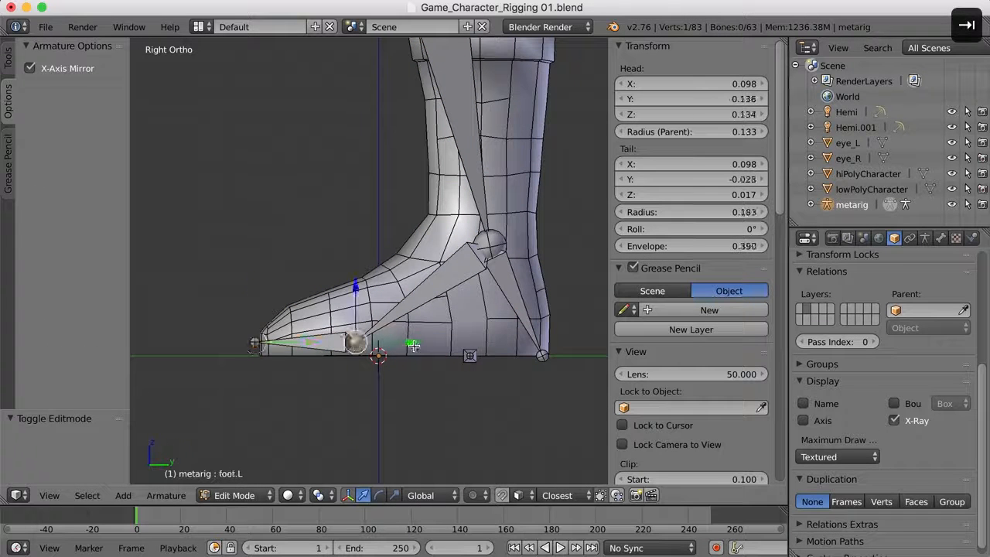
pyautogui.press('g')
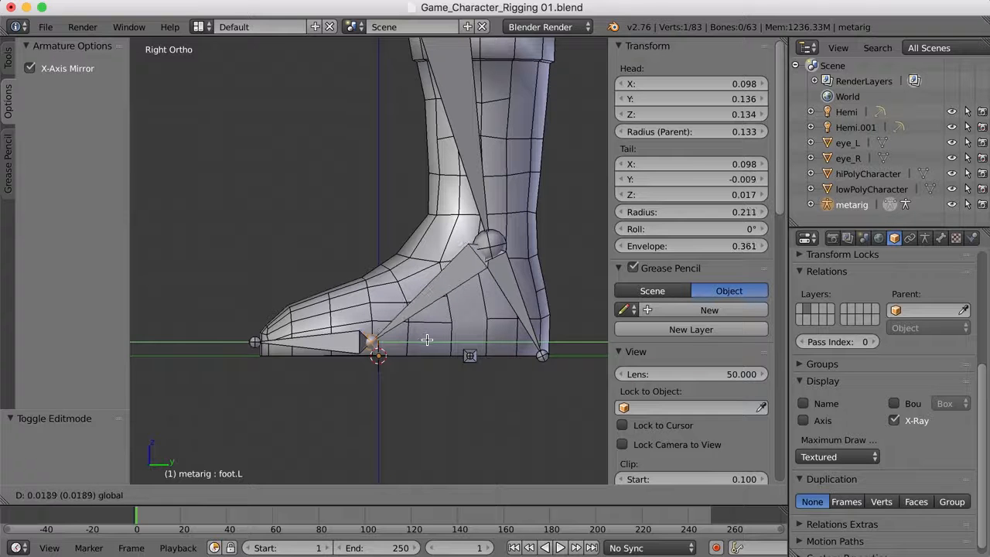
pyautogui.click(356, 343)
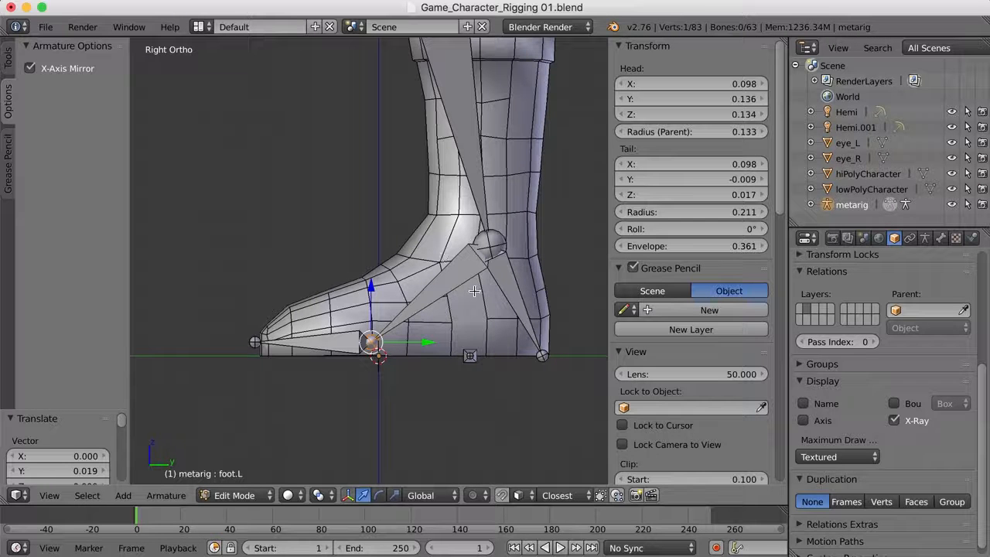
# - Lower the left knee joint and shift it slightly back to about Y 0.066, Z 0.497
pyautogui.scroll(10, 500, 275)
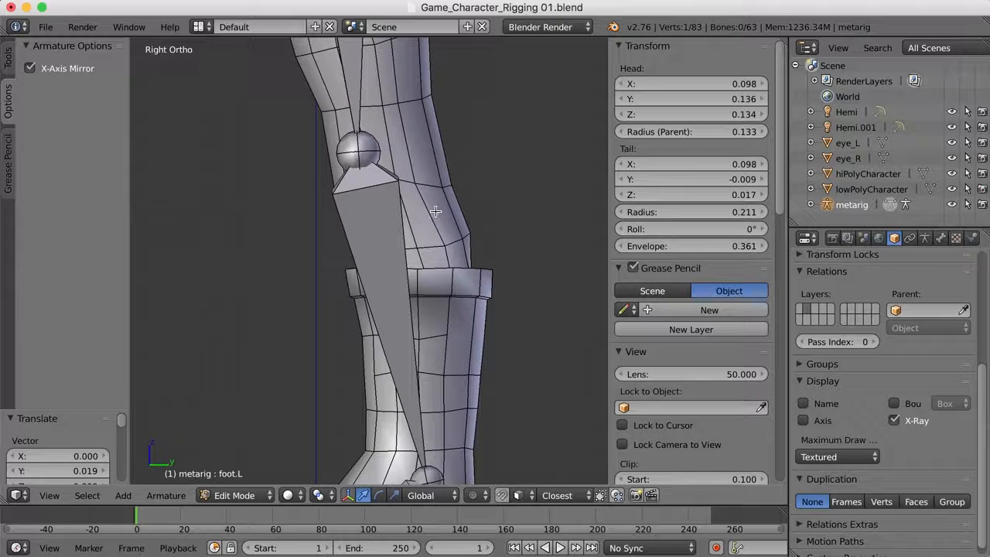
pyautogui.rightClick(358, 154)
pyautogui.press('g')
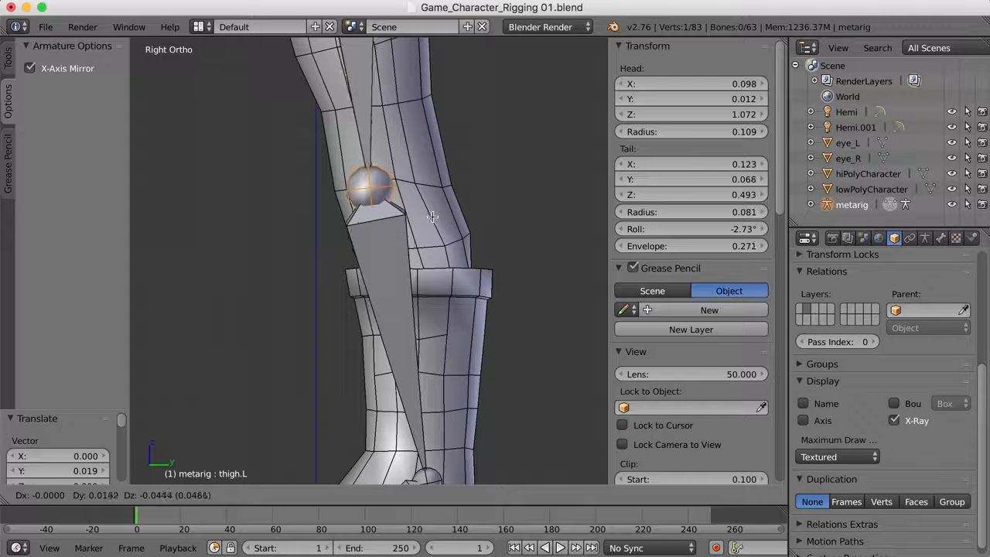
pyautogui.click(433, 213)
pyautogui.scroll(-3, 450, 240)
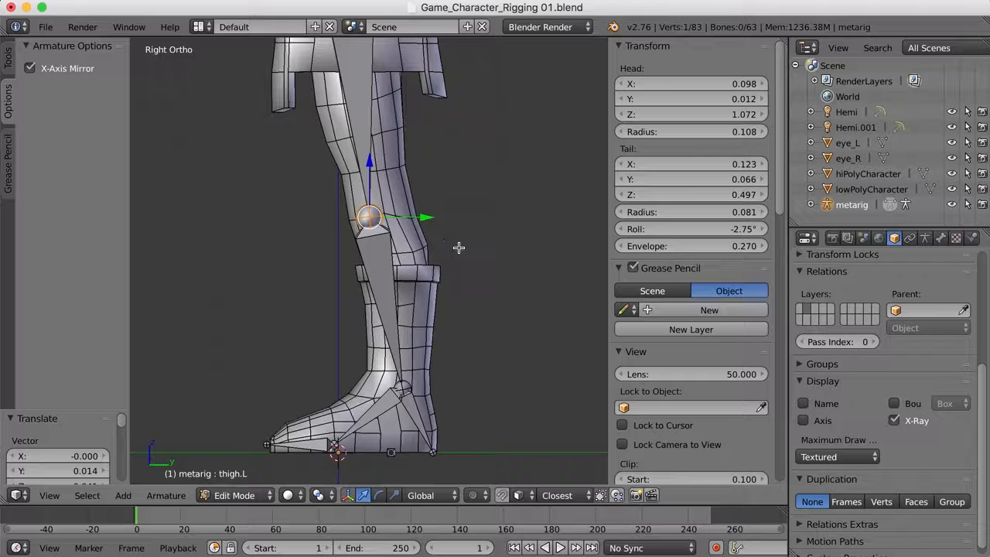
# - Move the left knee joint about -0.007 along Y and lower the left ankle joint to about Z 0.118
pyautogui.scroll(-2, 459, 246)
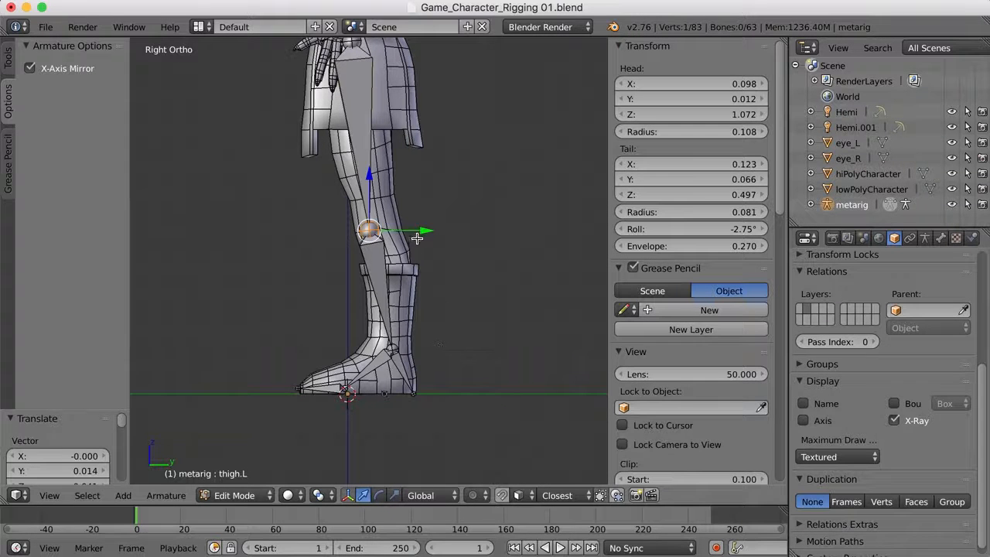
pyautogui.moveTo(426, 230)
pyautogui.mouseDown()
pyautogui.moveTo(416, 234)
pyautogui.moveTo(424, 240)
pyautogui.mouseUp()
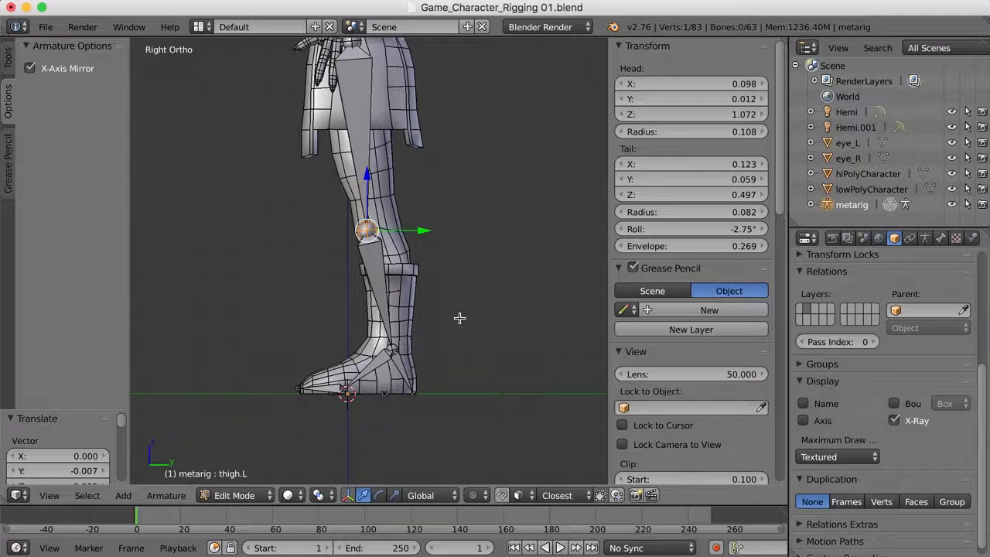
pyautogui.rightClick(391, 349)
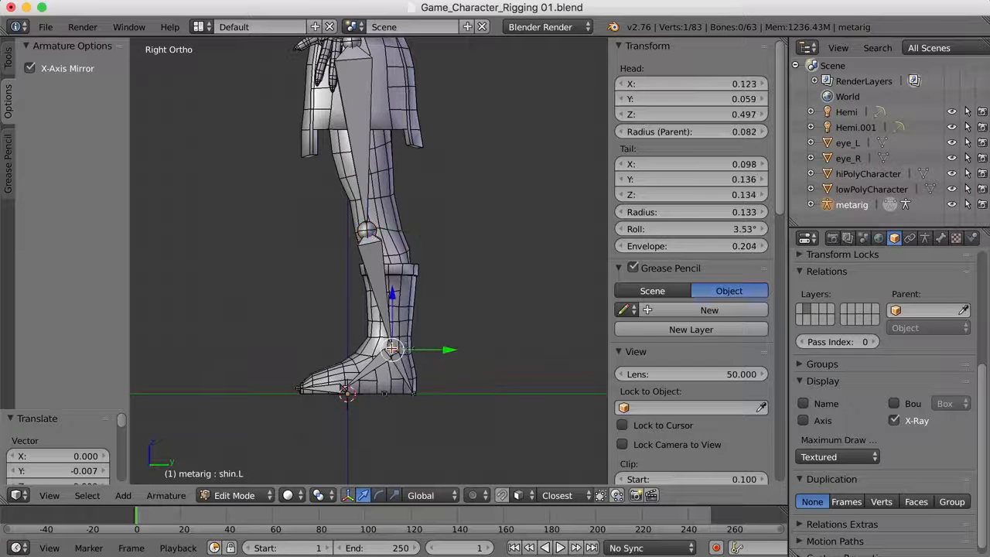
pyautogui.moveTo(392, 294); pyautogui.dragTo(401, 304)
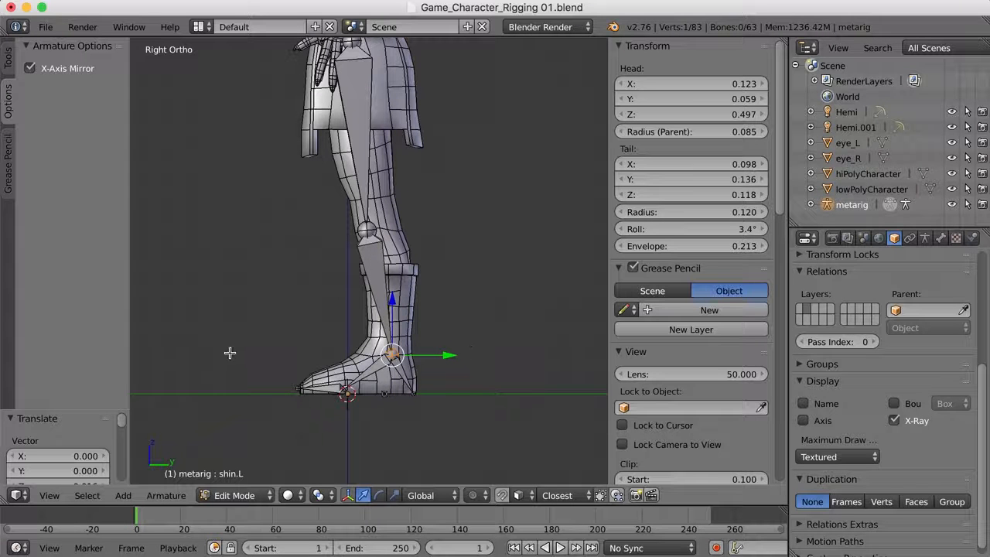
# - Select the left ankle joint and foot bones in front wireframe view and move them about 0.053 outward along X
pyautogui.moveTo(211, 338); pyautogui.dragTo(290, 338, button='middle')
pyautogui.press('KP_1')
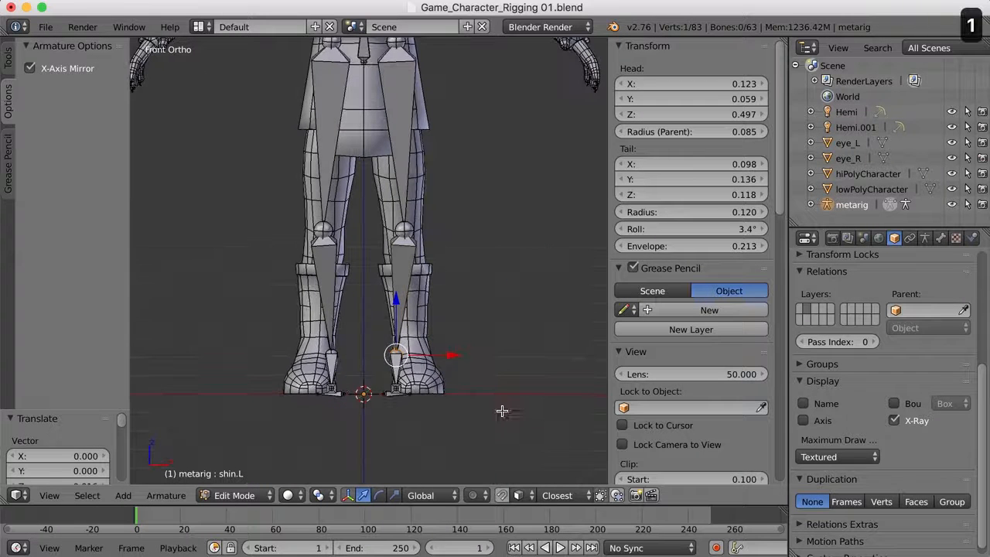
pyautogui.scroll(3, 445, 397)
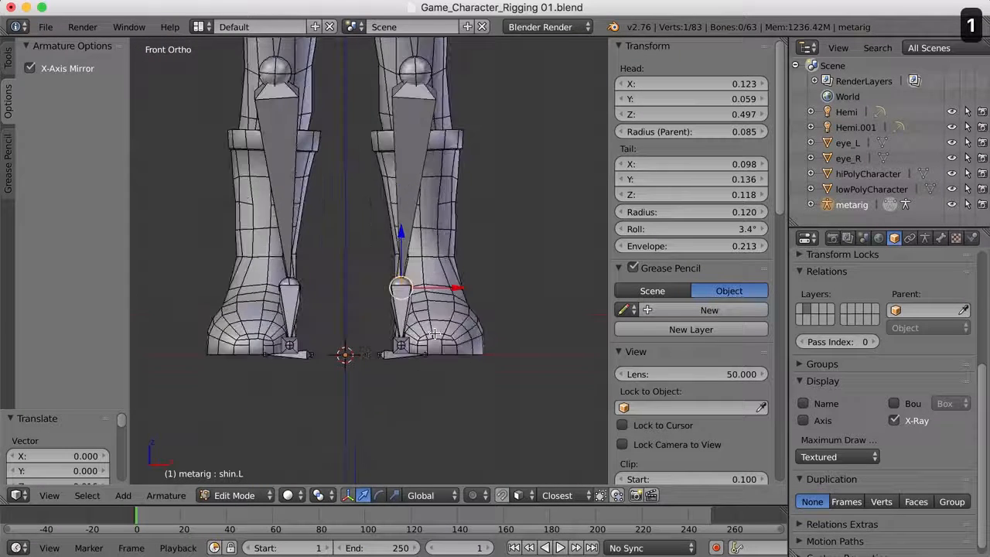
pyautogui.press('z')
pyautogui.press('a')
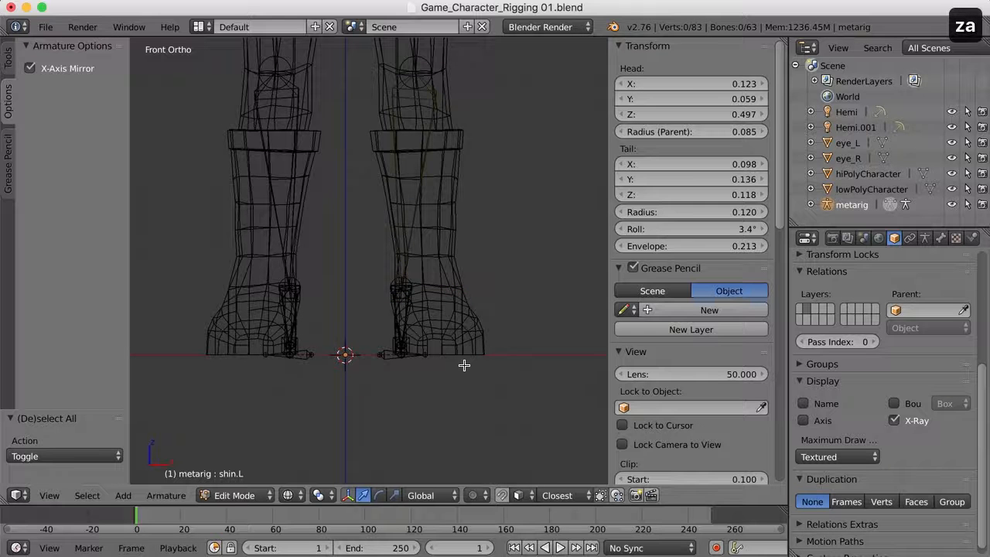
pyautogui.moveTo(376, 267)
pyautogui.keyDown('ctrl'); pyautogui.mouseDown()
pyautogui.moveTo(352, 341)
pyautogui.moveTo(550, 261)
pyautogui.moveTo(544, 212)
pyautogui.moveTo(465, 315)
pyautogui.mouseUp(); pyautogui.keyUp('ctrl')
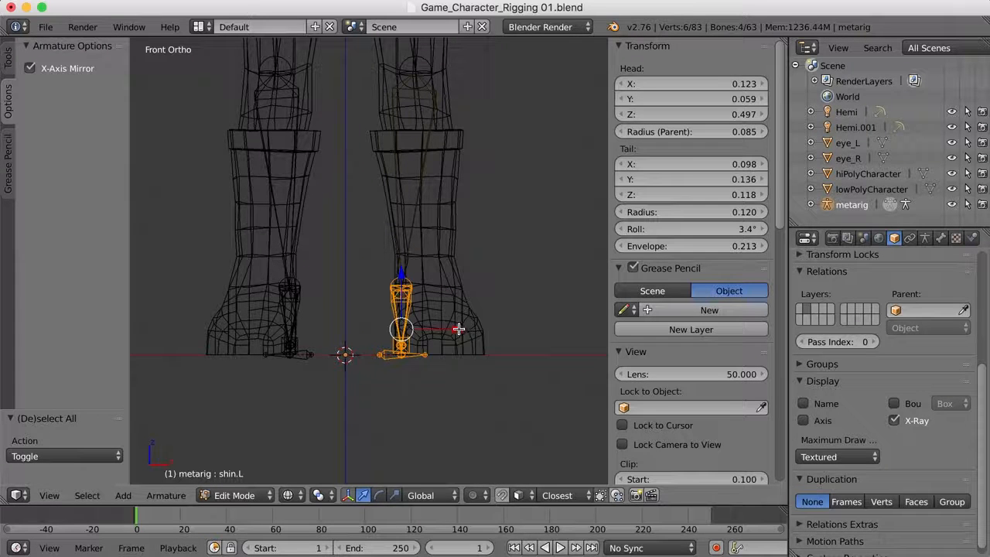
pyautogui.press('g')
pyautogui.press('x')
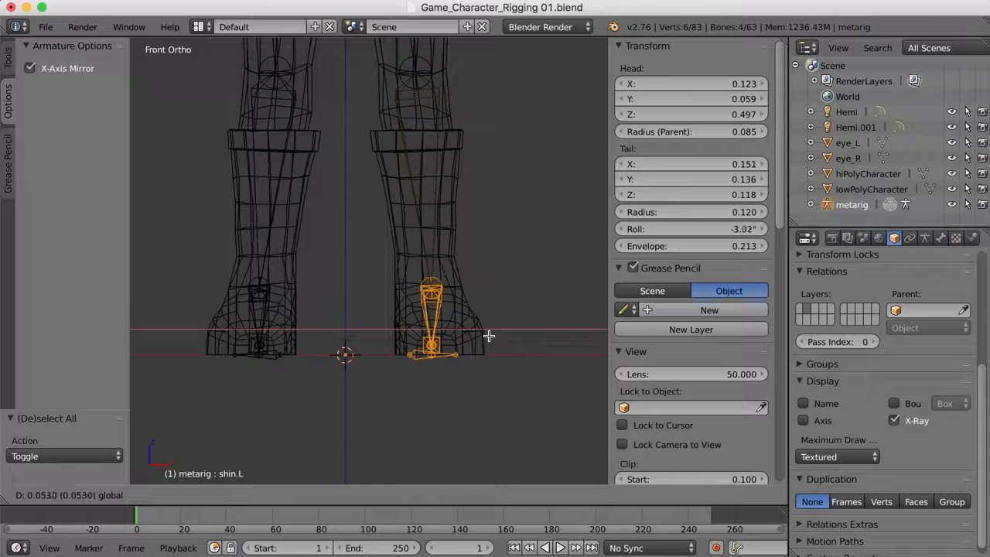
pyautogui.click(489, 336)
# - Return to solid shading and lower the hips bone along Z until its head is at about 0.957
pyautogui.keyDown('shift'); pyautogui.moveTo(518, 218); pyautogui.dragTo(484, 367, button='middle'); pyautogui.keyUp('shift')
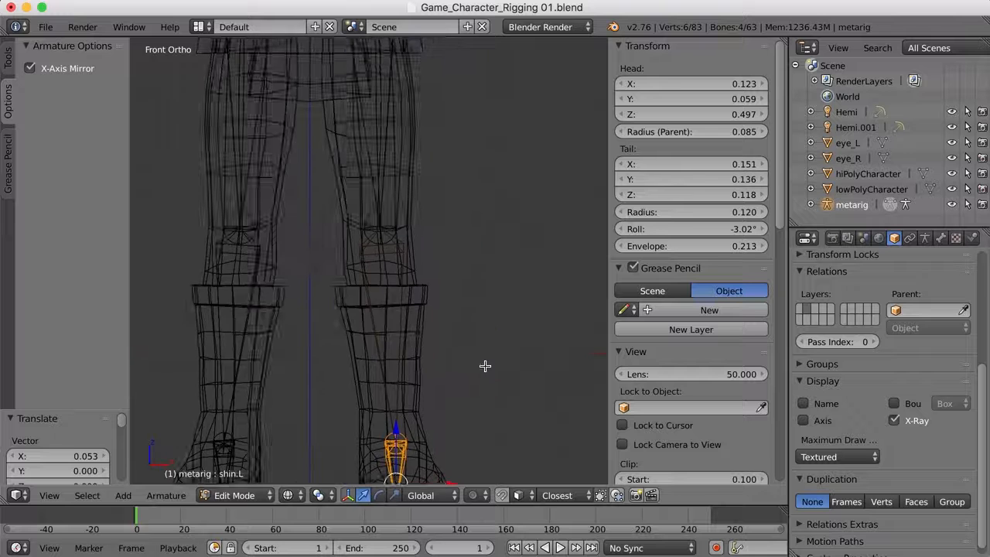
pyautogui.press('z')
pyautogui.moveTo(443, 206)
pyautogui.keyDown('shift'); pyautogui.mouseDown(button='middle')
pyautogui.moveTo(482, 401)
pyautogui.moveTo(472, 256)
pyautogui.mouseUp(button='middle'); pyautogui.keyUp('shift')
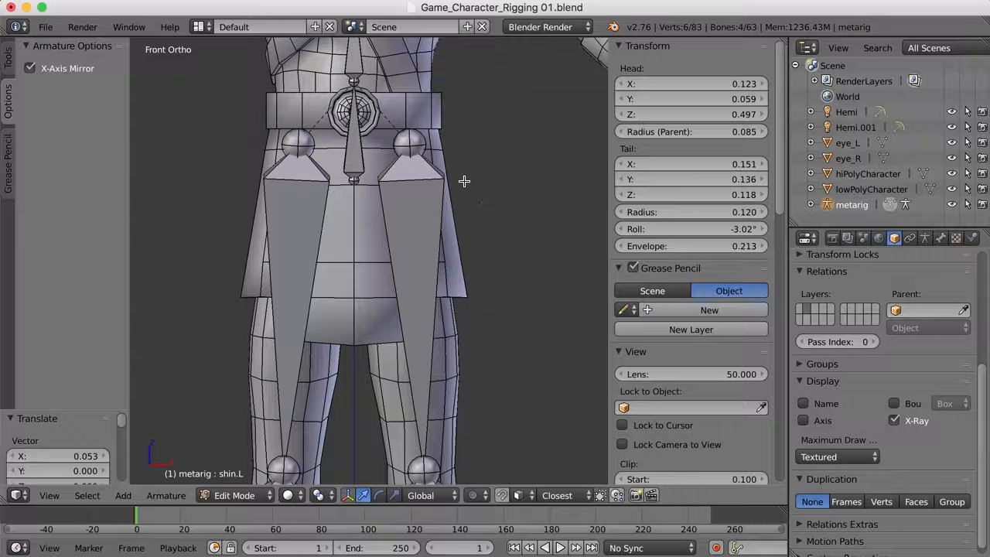
pyautogui.rightClick(355, 154)
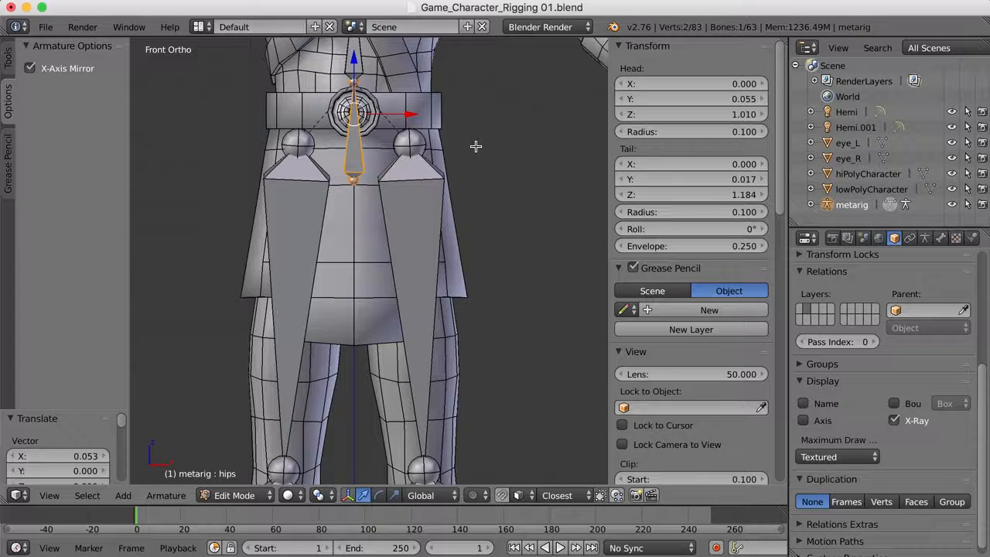
pyautogui.press('g')
pyautogui.press('z')
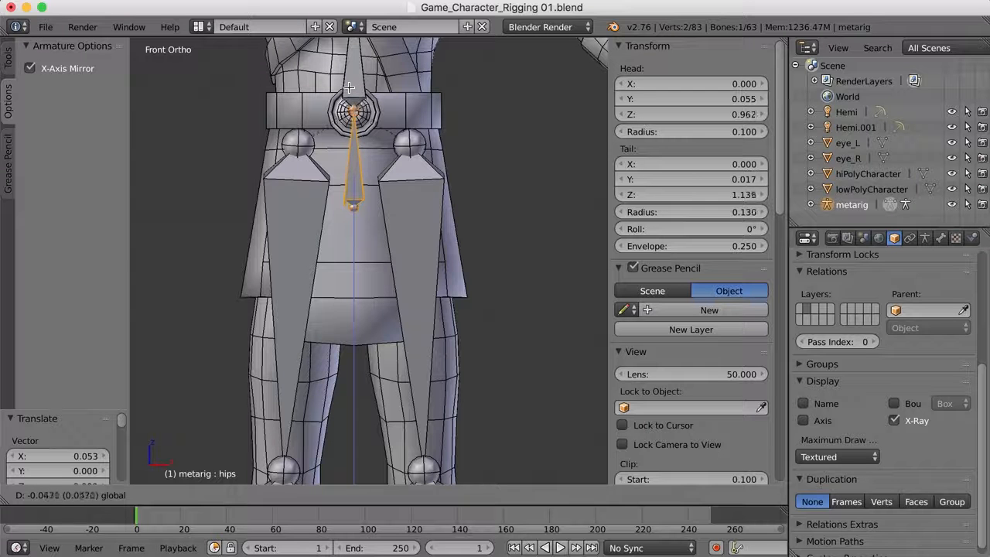
pyautogui.click(350, 85)
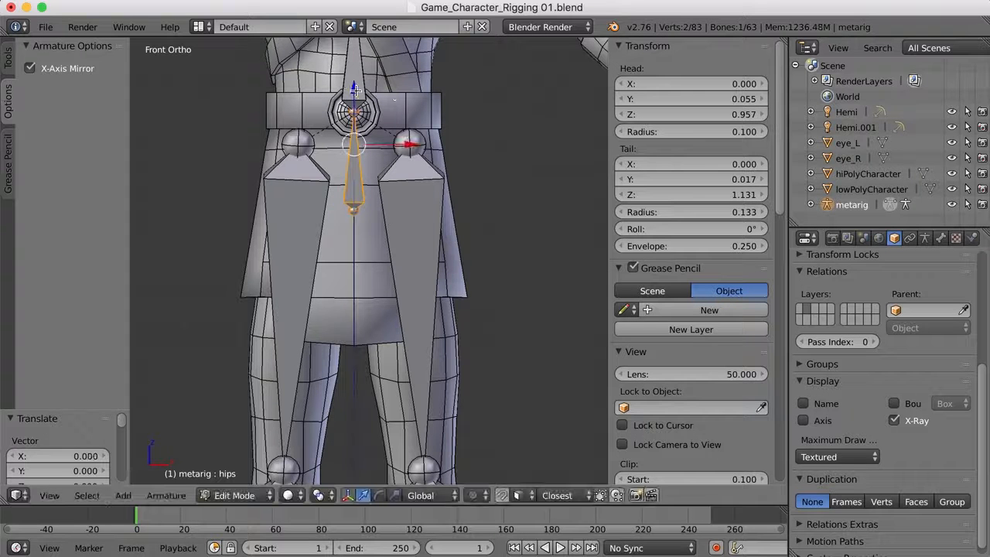
# - Lower the head of the thigh.L bone along Z to about 0.966
pyautogui.rightClick(416, 136)
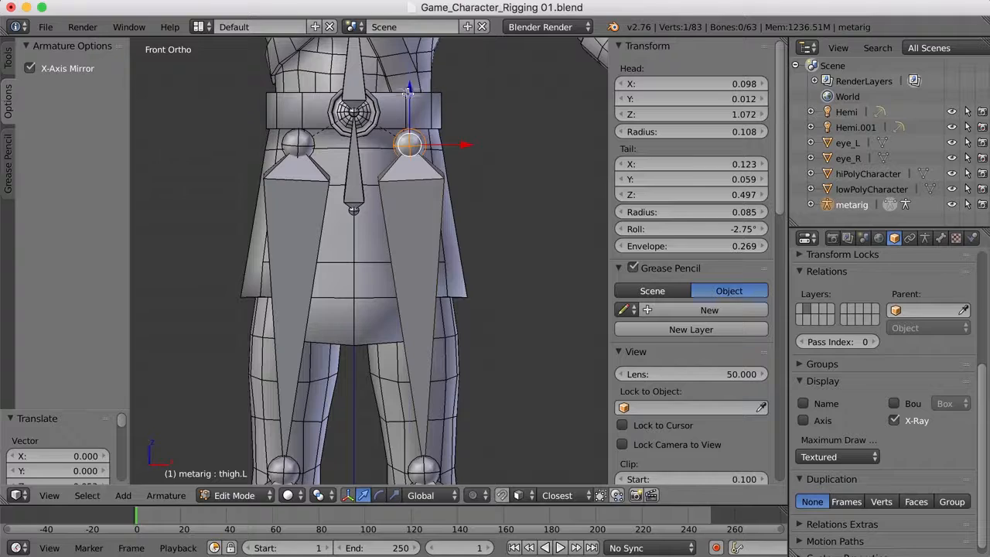
pyautogui.press('g')
pyautogui.press('z')
pyautogui.click(464, 178)
pyautogui.moveTo(531, 223); pyautogui.dragTo(443, 219, button='middle')
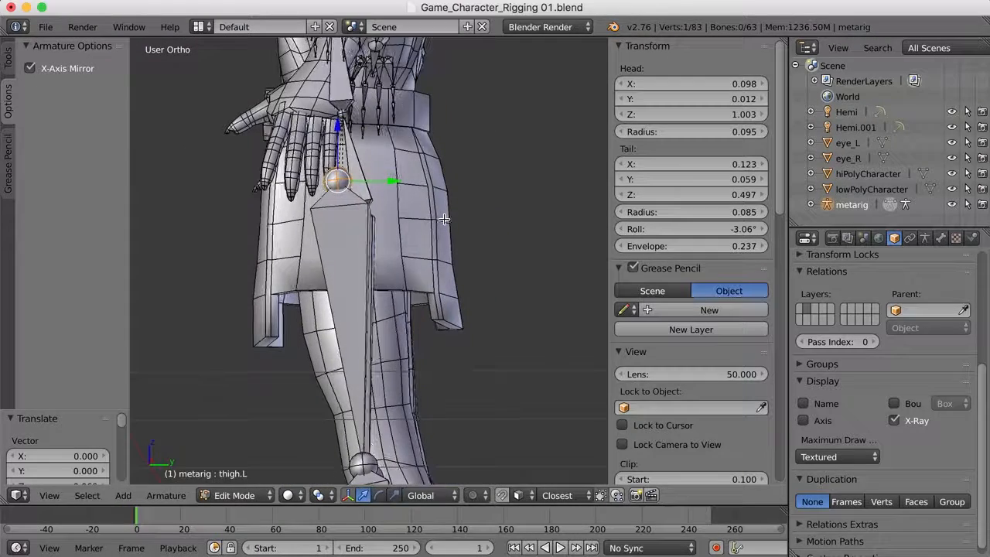
pyautogui.press('3')
pyautogui.moveTo(341, 122); pyautogui.dragTo(404, 177)
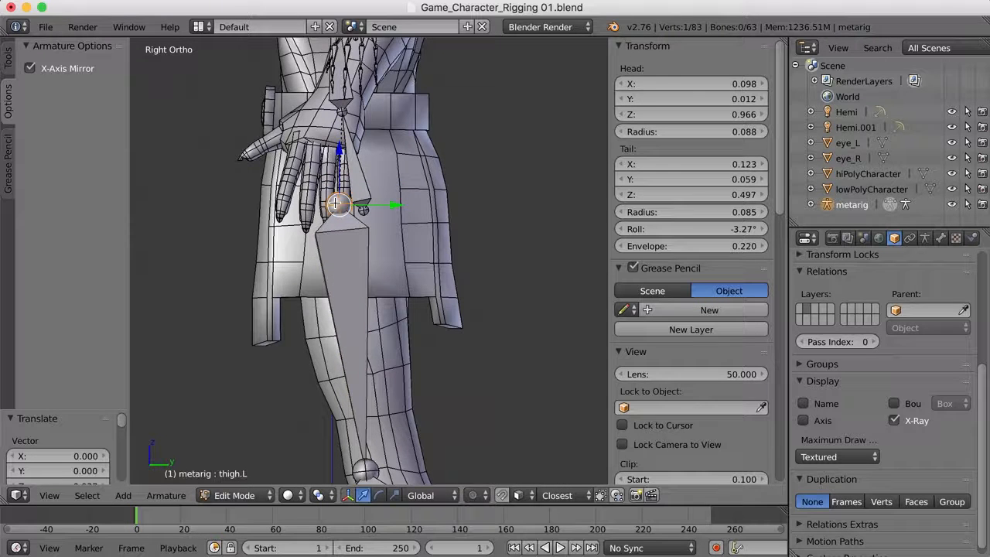
# - Select the whole left arm chain including hand and fingers in front view and move it about 0.040 along X and -0.054 along Z
pyautogui.moveTo(313, 234); pyautogui.dragTo(409, 252, button='middle')
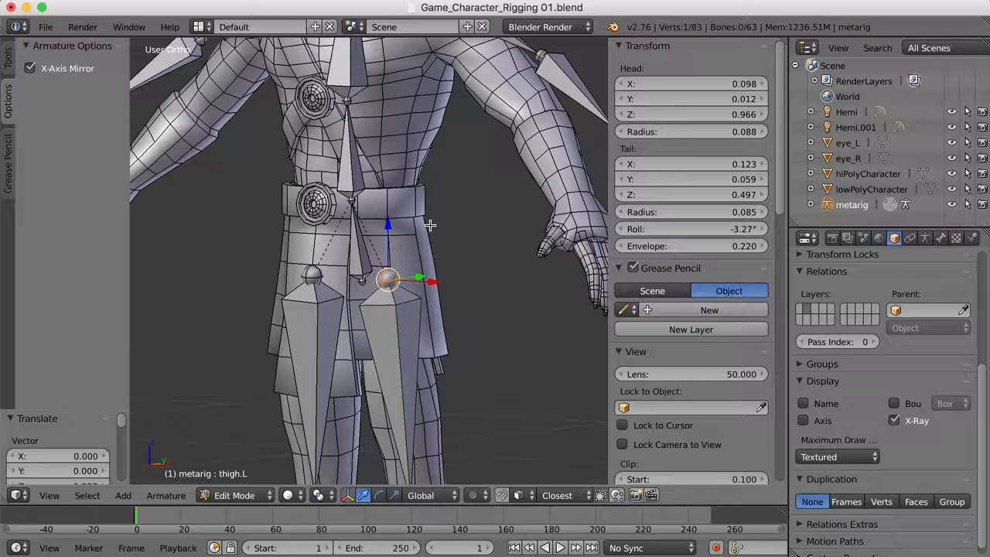
pyautogui.press('1')
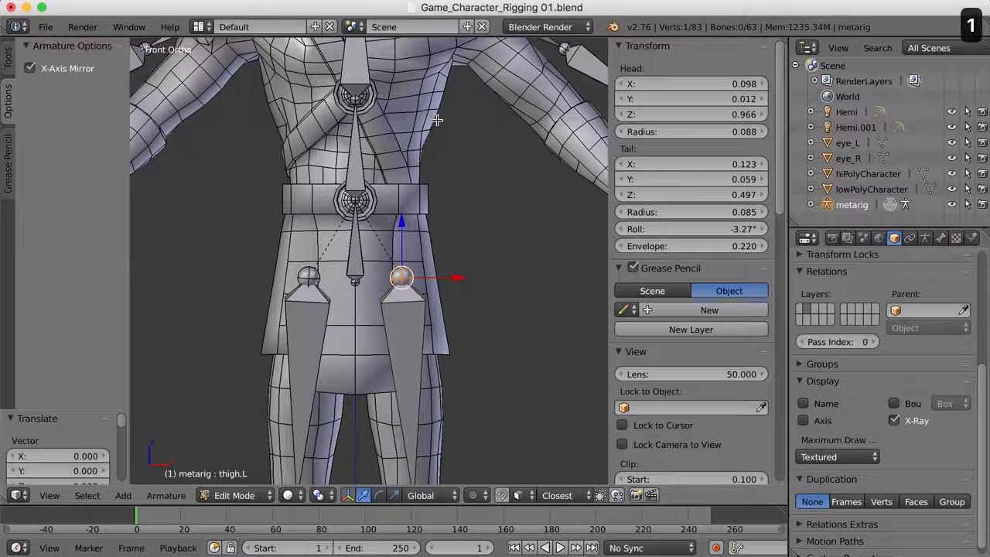
pyautogui.keyDown('shift'); pyautogui.moveTo(357, 100); pyautogui.dragTo(366, 161, button='middle'); pyautogui.keyUp('shift')
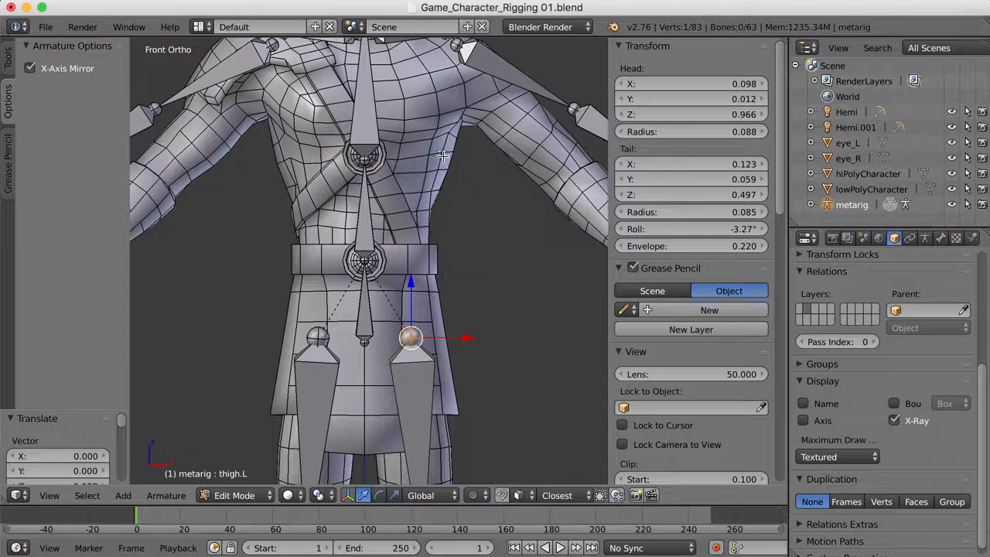
pyautogui.scroll(-3, 445, 179)
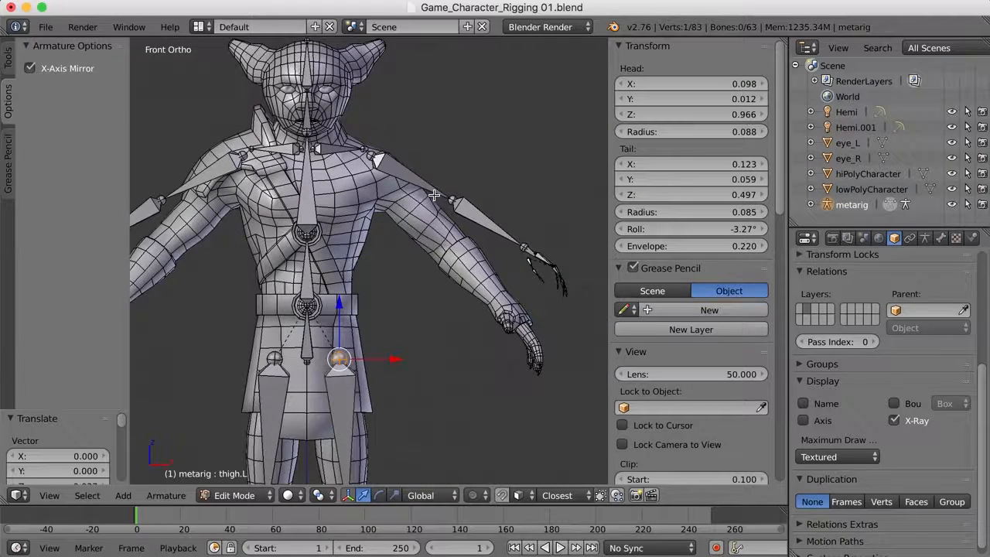
pyautogui.rightClick(400, 167)
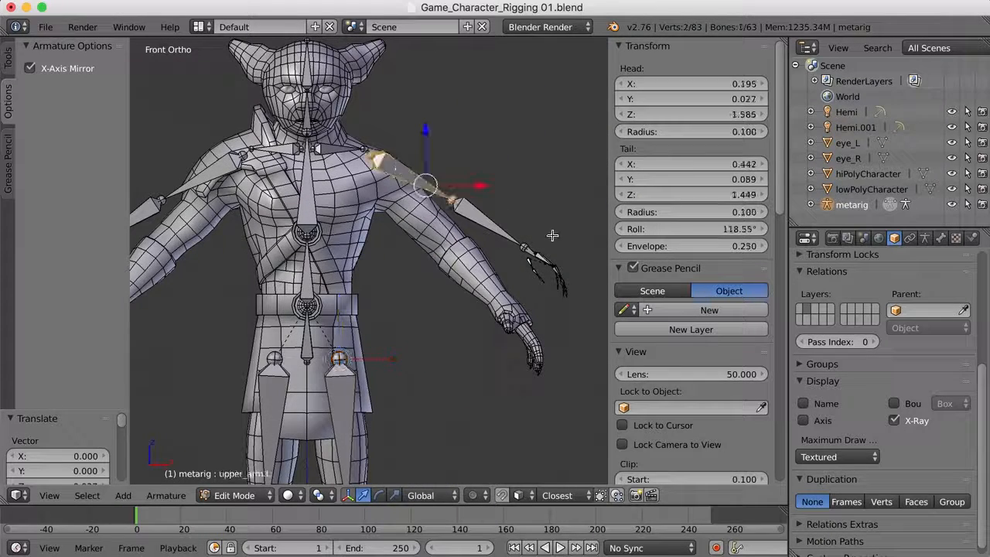
pyautogui.keyDown('shift'); pyautogui.rightClick(535, 231); pyautogui.keyUp('shift')
pyautogui.press('z')
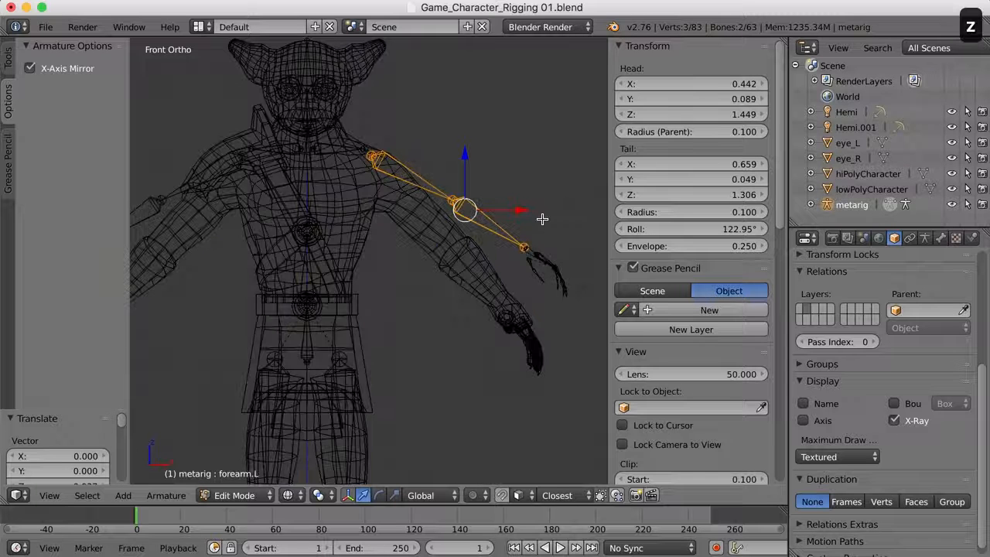
pyautogui.moveTo(535, 223)
pyautogui.keyDown('ctrl'); pyautogui.mouseDown()
pyautogui.moveTo(592, 352)
pyautogui.moveTo(585, 224)
pyautogui.mouseUp(); pyautogui.keyUp('ctrl')
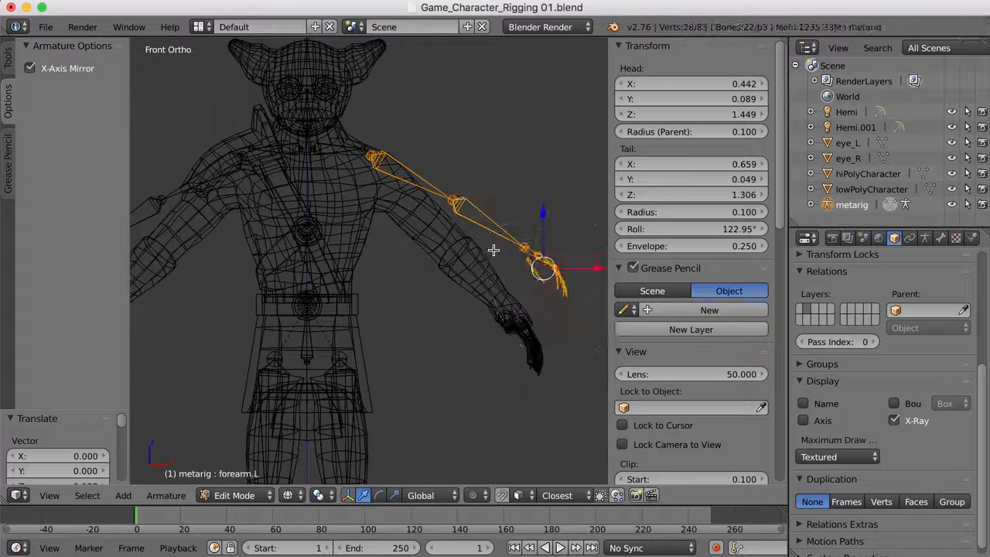
pyautogui.press('z')
pyautogui.press('g')
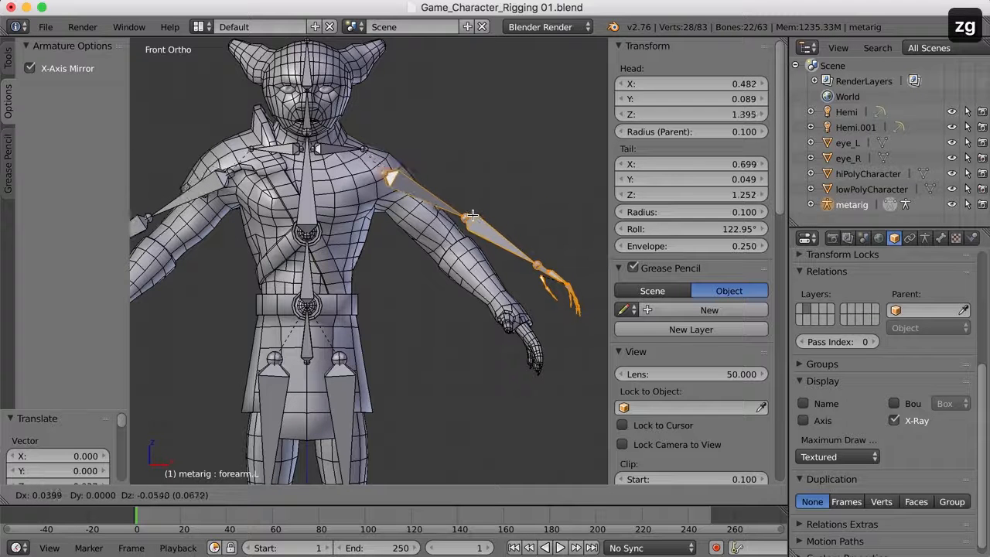
pyautogui.click(472, 215)
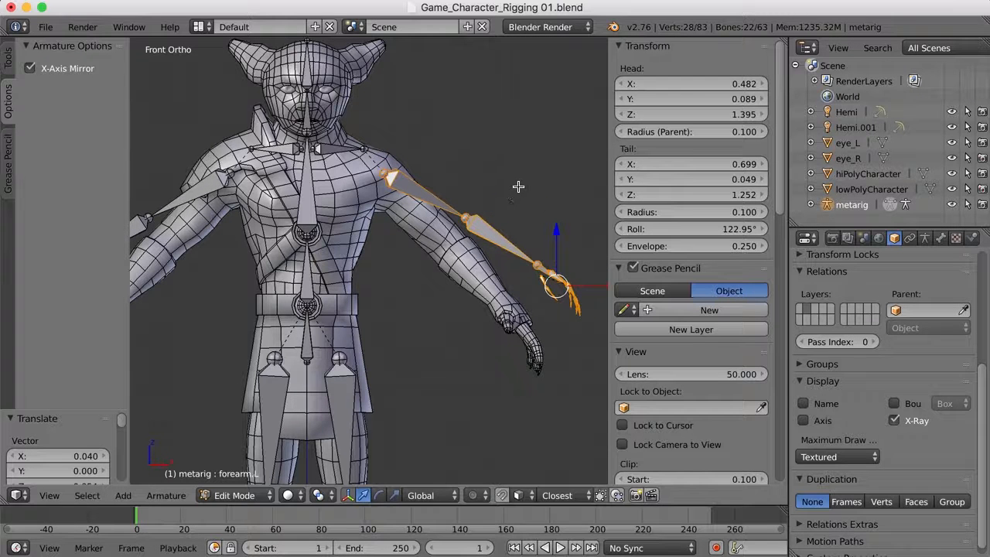
# - Rotate the left arm chain about 15° and move it about -0.103 along X and -0.113 along Z onto the arm mesh
pyautogui.press('r')
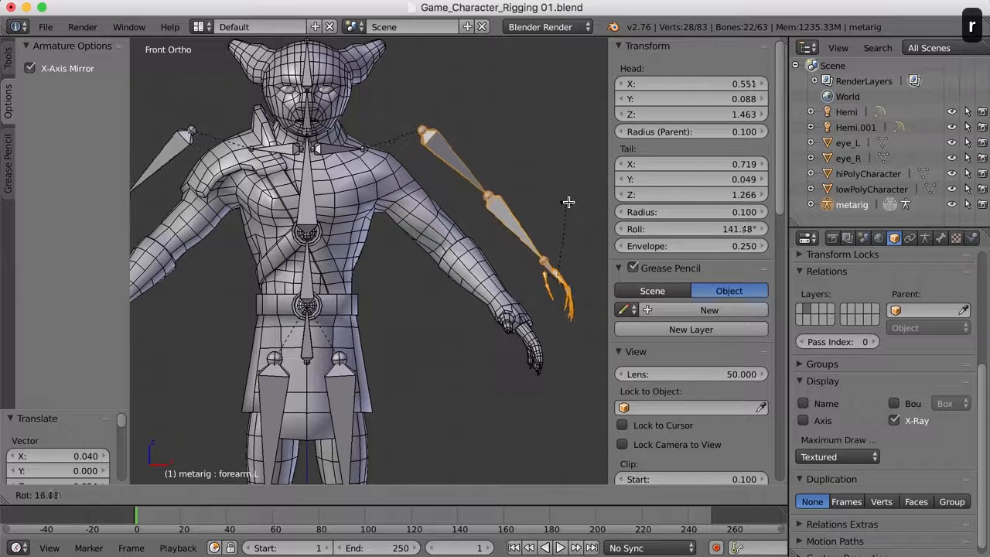
pyautogui.click(565, 208)
pyautogui.press('g')
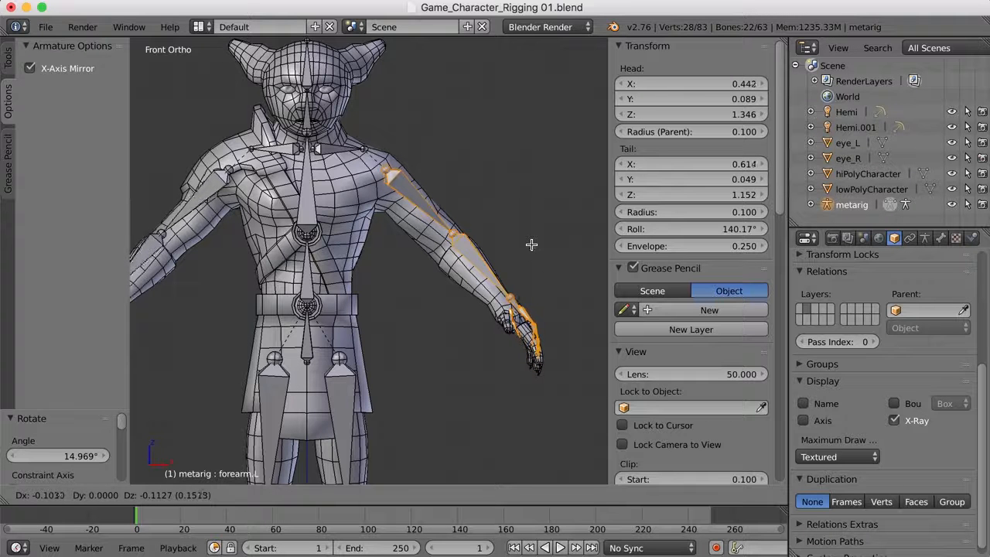
pyautogui.click(532, 245)
# - Fit the left elbow joint inside the arm mesh at about X 0.423, Y 0.112, Z 1.333
pyautogui.keyDown('shift'); pyautogui.rightClick(418, 204); pyautogui.keyUp('shift')
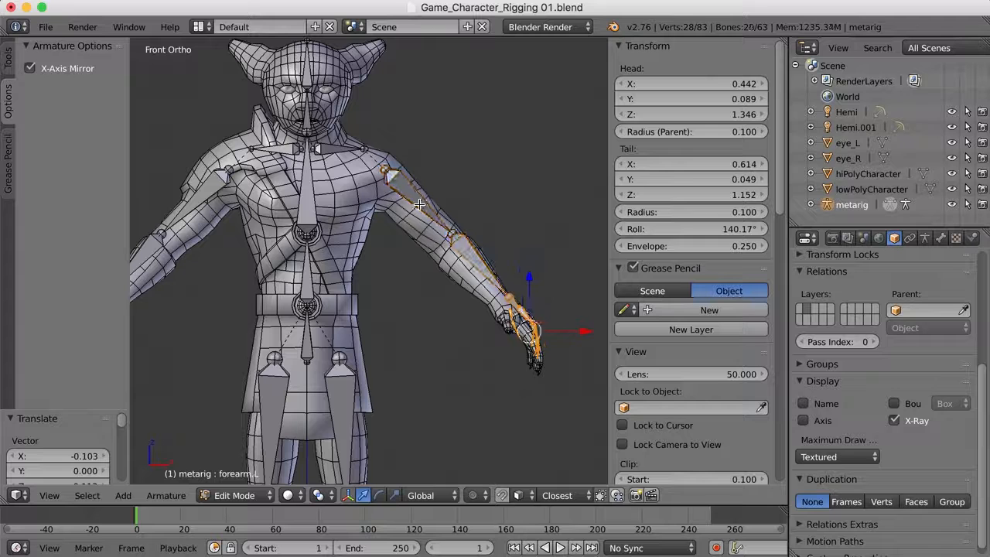
pyautogui.press('g')
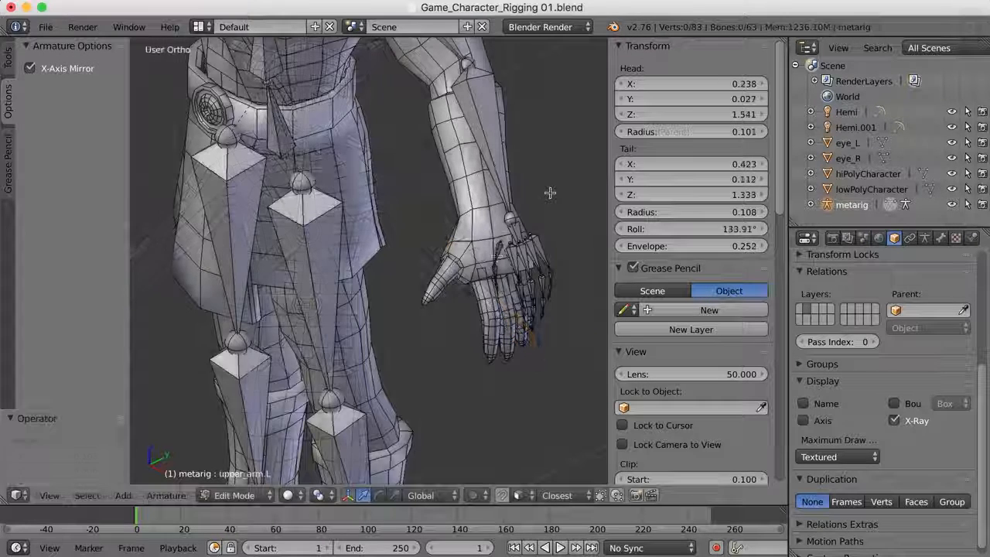
# - Select the left hand and finger bones and move them together so the wrist joint sits inside the mesh's wrist
pyautogui.moveTo(491, 203)
pyautogui.keyDown('ctrl'); pyautogui.mouseDown()
pyautogui.moveTo(524, 380)
pyautogui.moveTo(596, 270)
pyautogui.moveTo(574, 228)
pyautogui.mouseUp(); pyautogui.keyUp('ctrl')
pyautogui.moveTo(313, 393); pyautogui.dragTo(437, 398, button='middle')
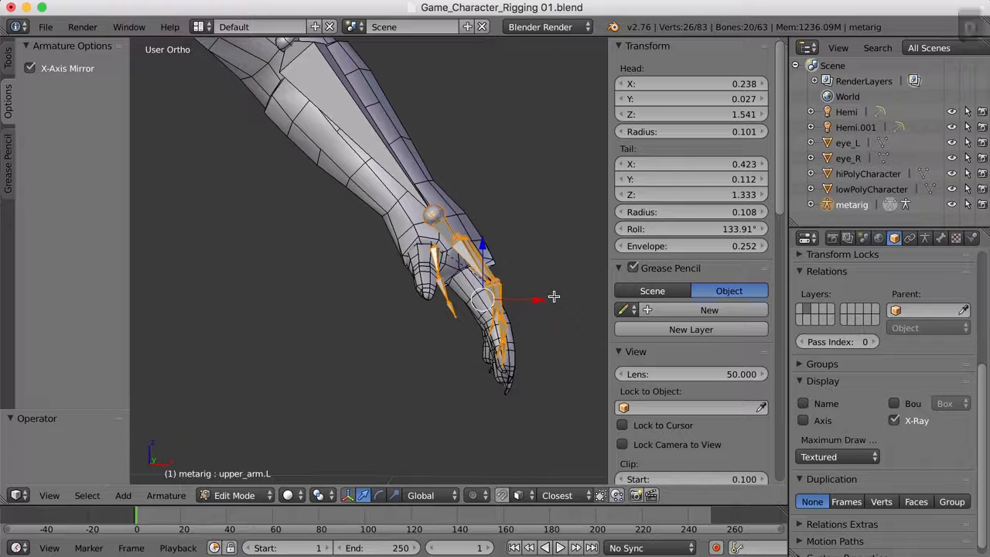
pyautogui.press('g')
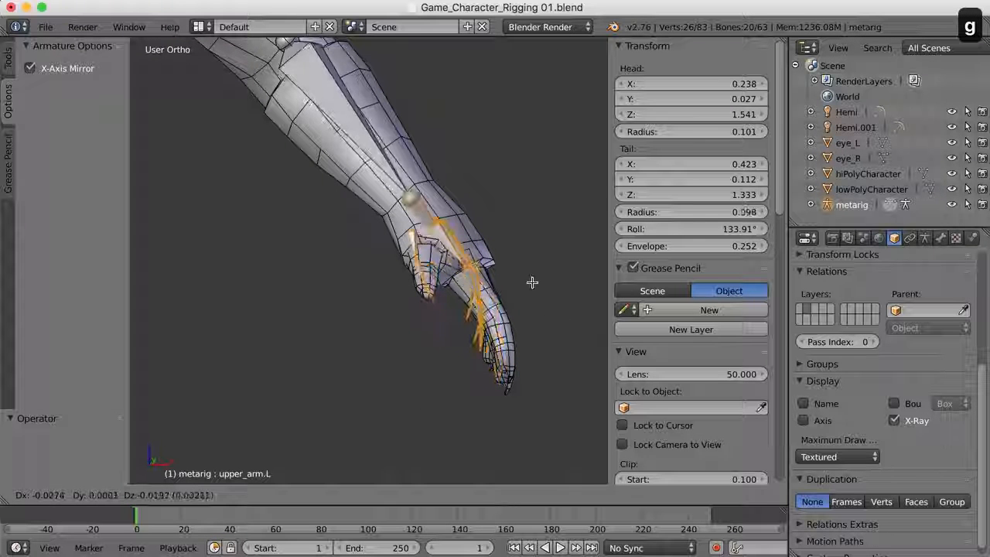
pyautogui.click(530, 286)
pyautogui.moveTo(530, 286); pyautogui.dragTo(551, 304, button='middle')
pyautogui.press('g')
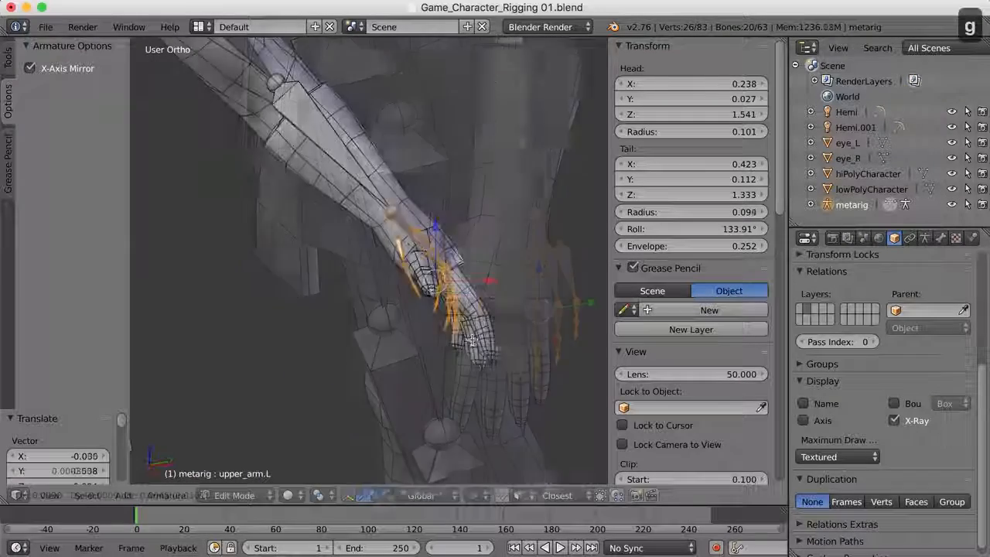
pyautogui.click(389, 197)
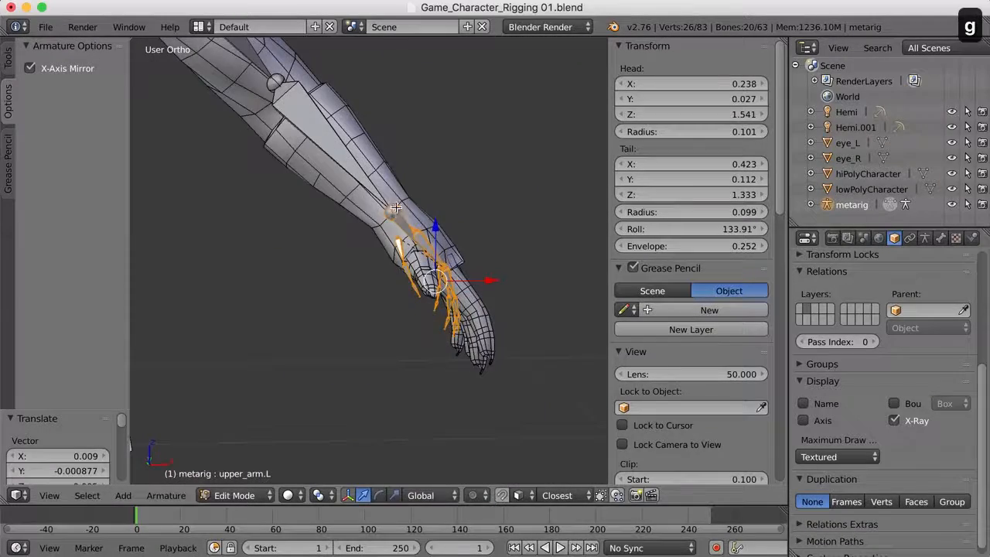
# - Scale the left hand and finger bones by about 1.253 and move them about 0.024 along X and 0.005 along Y
pyautogui.moveTo(443, 232); pyautogui.dragTo(406, 257, button='middle')
pyautogui.press('KP_Decimal')
pyautogui.press('a')
pyautogui.moveTo(395, 98); pyautogui.dragTo(403, 87, button='middle')
pyautogui.moveTo(306, 178)
pyautogui.keyDown('ctrl'); pyautogui.mouseDown()
pyautogui.moveTo(503, 420)
pyautogui.moveTo(521, 128)
pyautogui.moveTo(508, 114)
pyautogui.mouseUp(); pyautogui.keyUp('ctrl')
pyautogui.press('s')
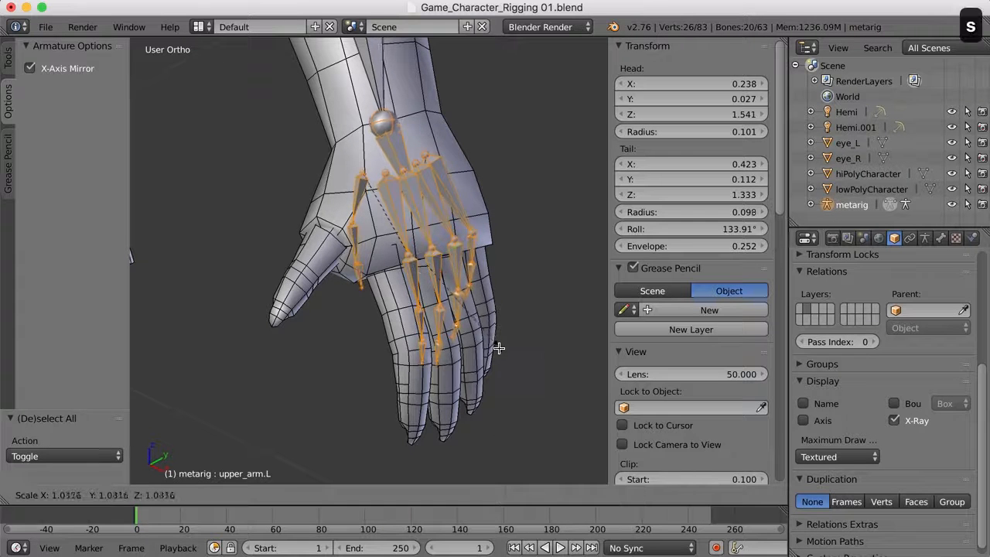
pyautogui.click(517, 361)
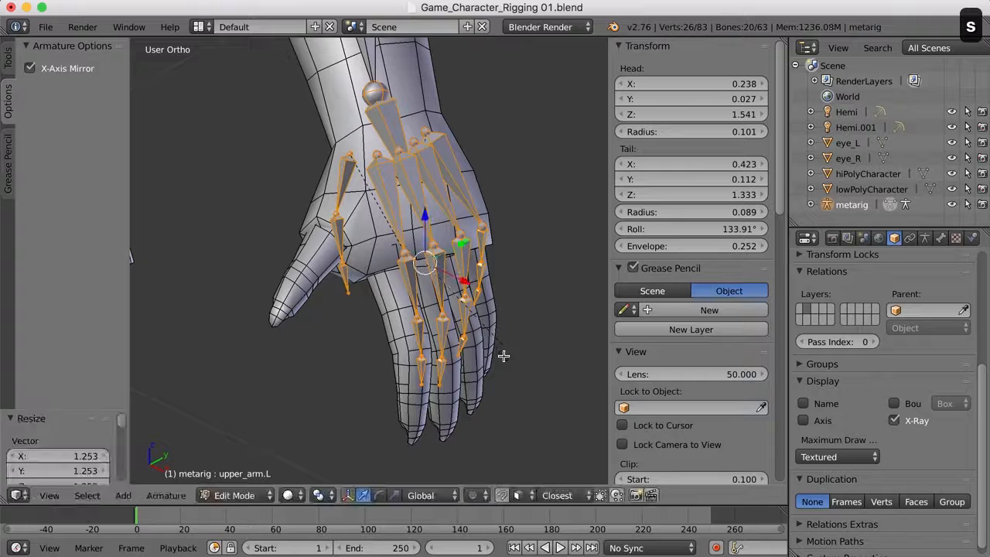
pyautogui.press('g')
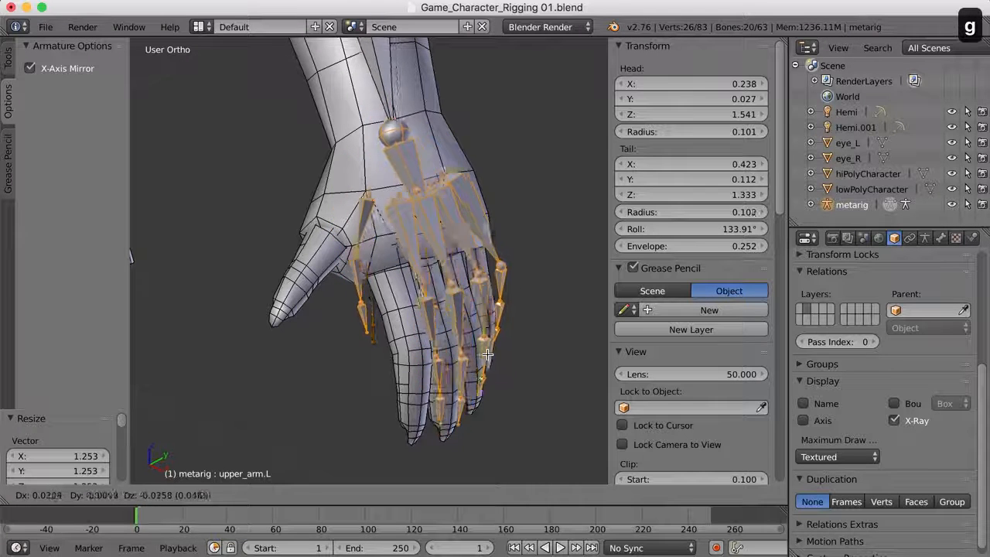
pyautogui.click(491, 353)
# - Enlarge the left hand bones slightly and move them about -0.005 along X and -0.015 along Y over the hand mesh
pyautogui.moveTo(491, 353); pyautogui.dragTo(533, 329, button='middle')
pyautogui.press('s')
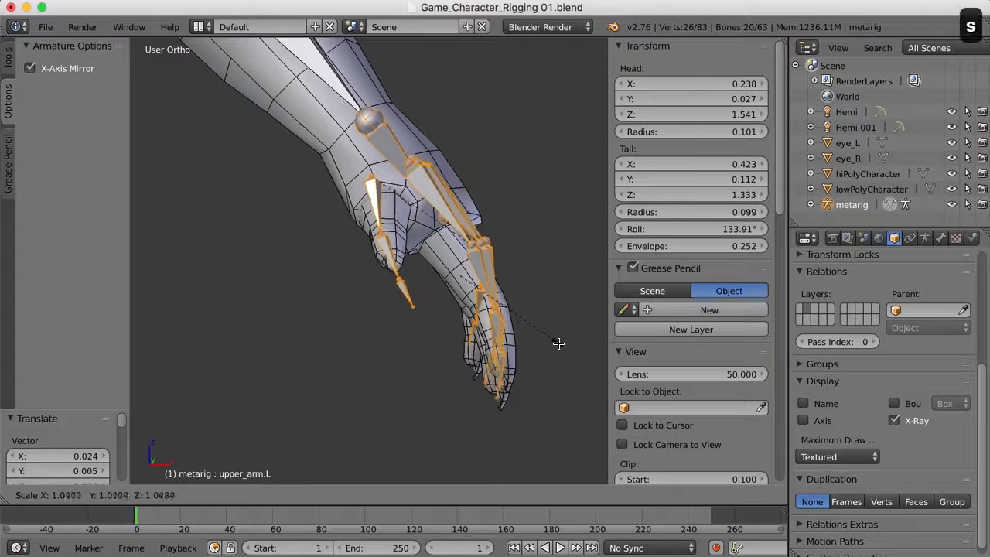
pyautogui.click(563, 342)
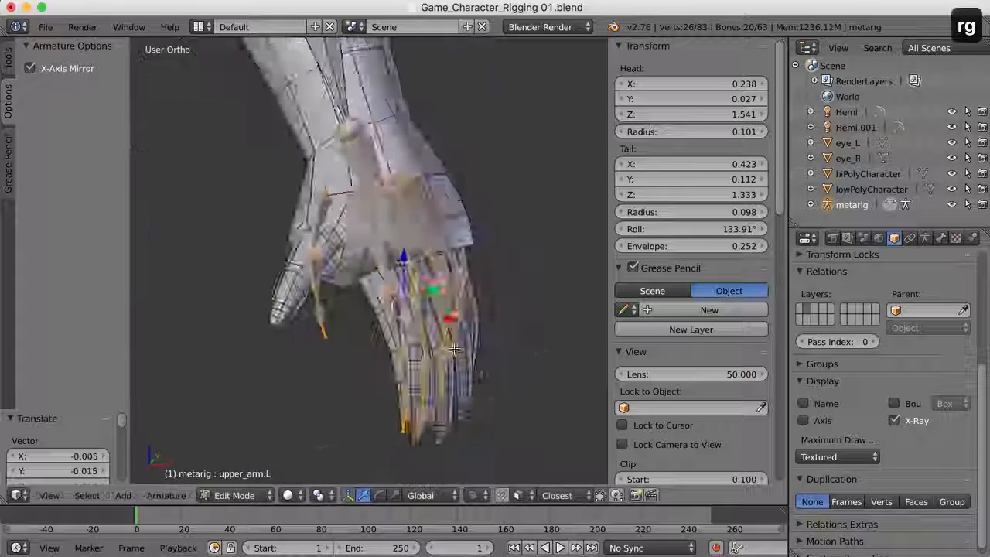
pyautogui.press('g')
pyautogui.click(489, 337)
# - Select the palm.01.L bone behind the left index finger for individual fitting
pyautogui.scroll(-2, 489, 337)
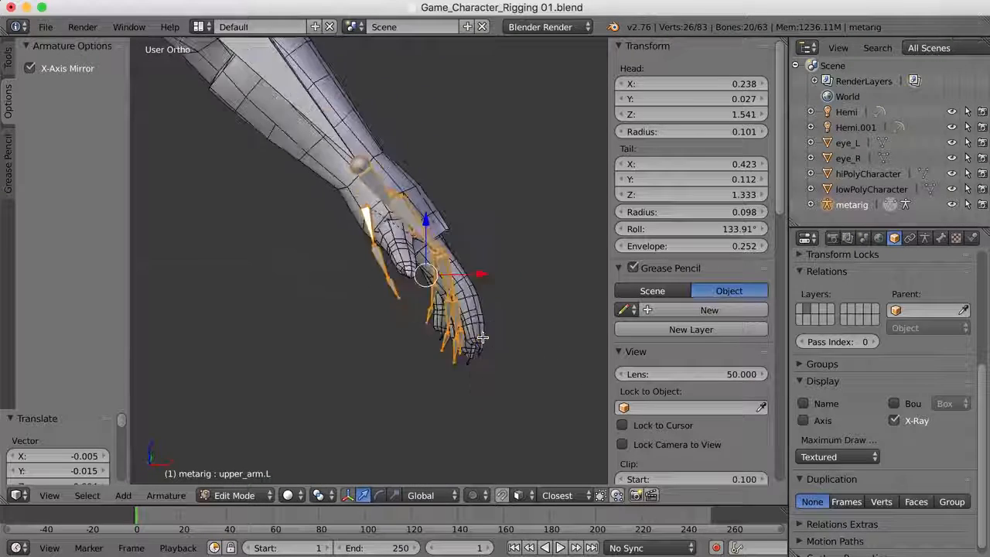
pyautogui.moveTo(492, 336); pyautogui.dragTo(521, 334, button='middle')
pyautogui.scroll(3, 469, 333)
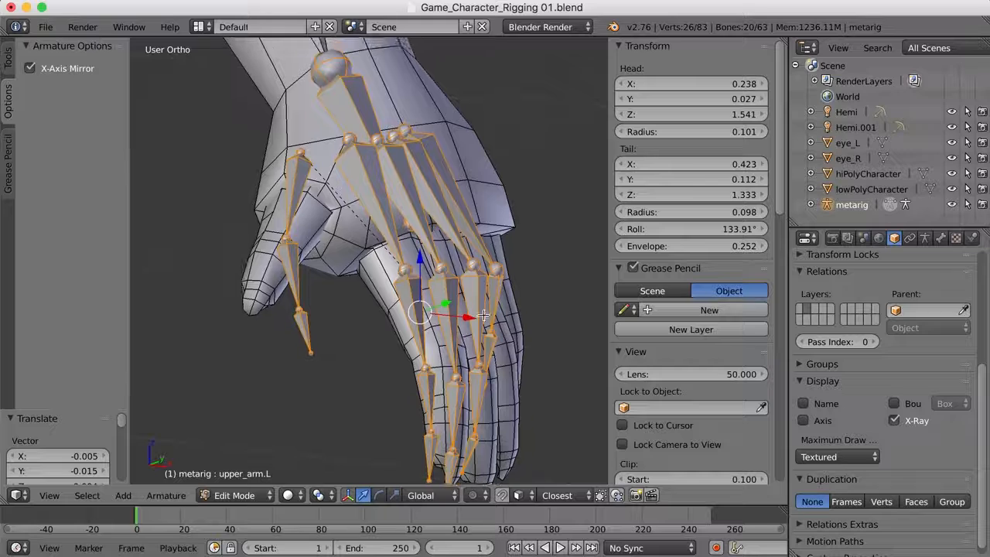
pyautogui.rightClick(399, 266)
pyautogui.moveTo(399, 266); pyautogui.dragTo(428, 266, button='middle')
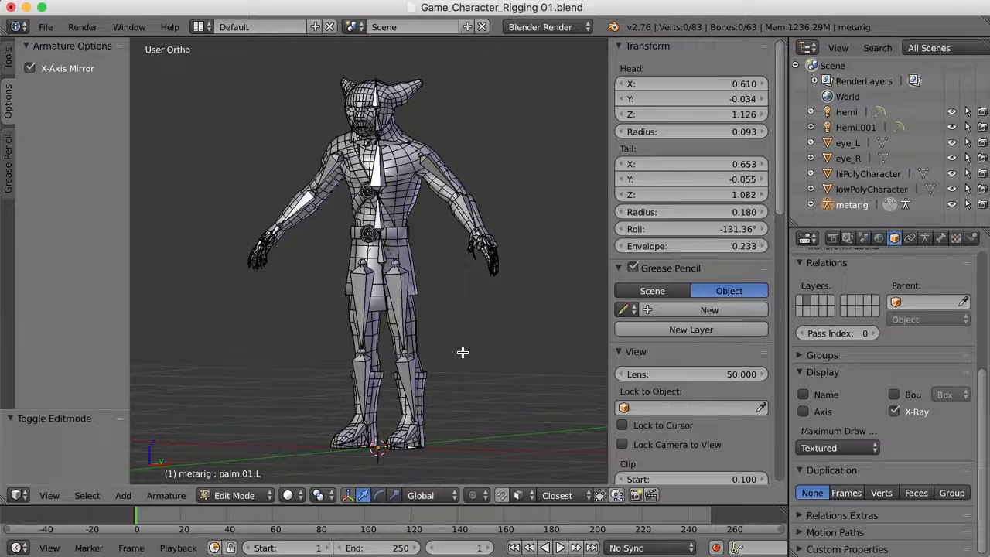
# - Return the metarig to Object Mode and bring up the armature's Rigify generation option
pyautogui.press('Tab')
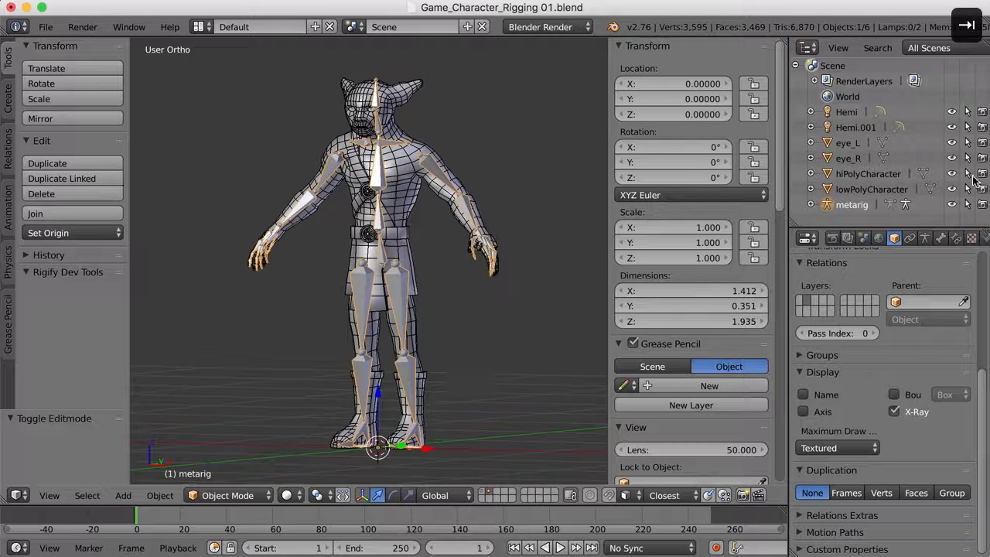
pyautogui.click(925, 239)
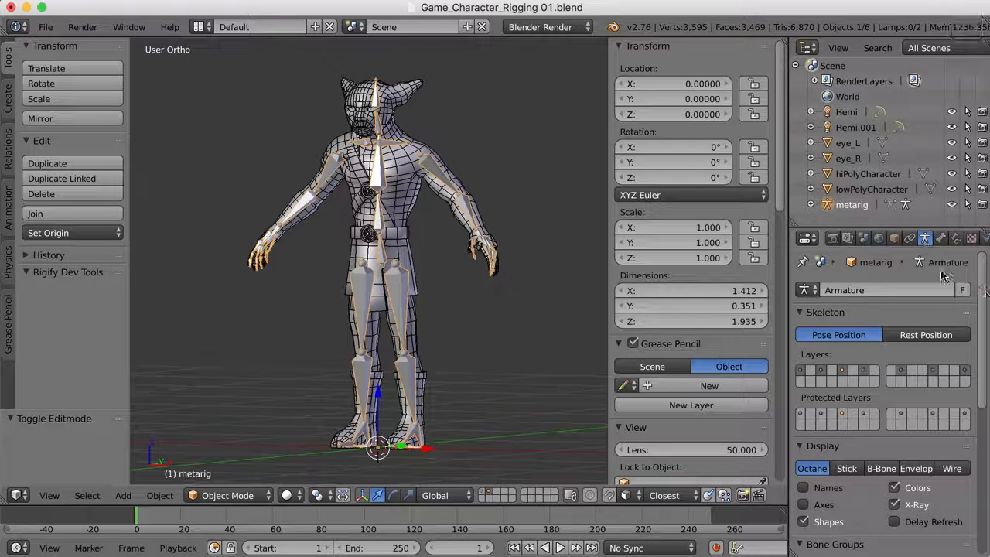
pyautogui.moveTo(988, 296); pyautogui.dragTo(988, 456)
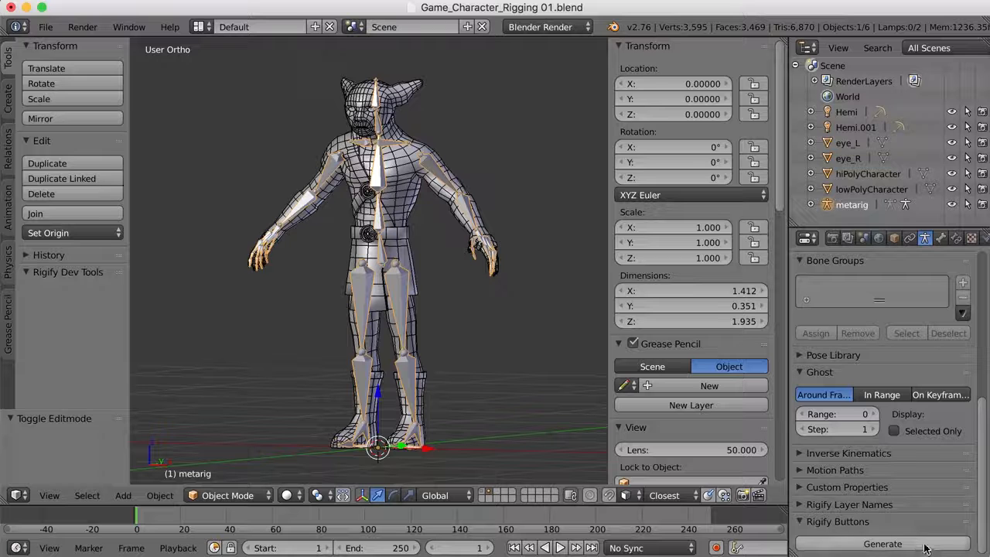